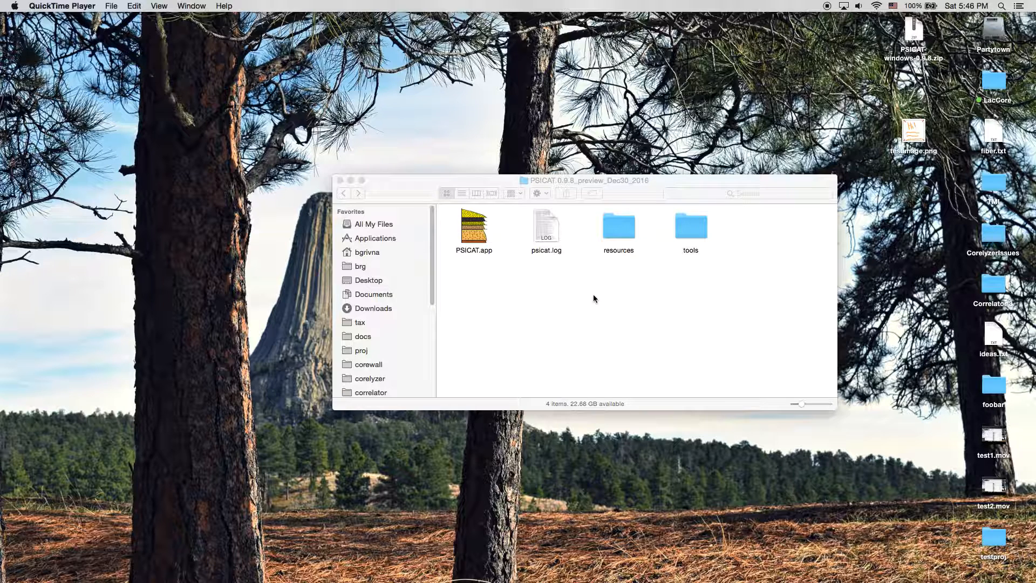
- Launch SchemeEditor.app from the SchemeEditor folder inside tools and minimize the Finder window
click(694, 228)
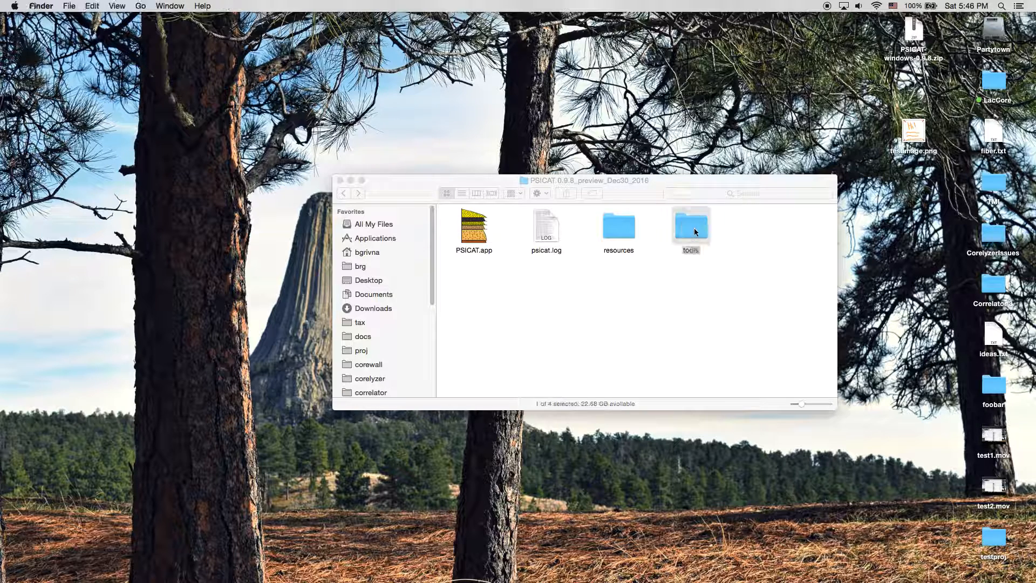
double_click(692, 229)
double_click(484, 232)
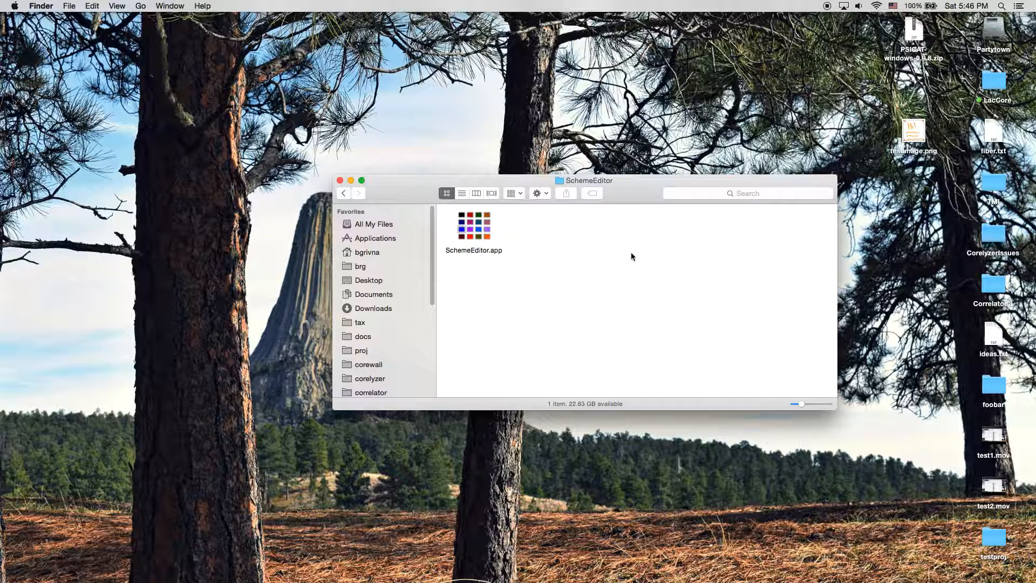
click(480, 237)
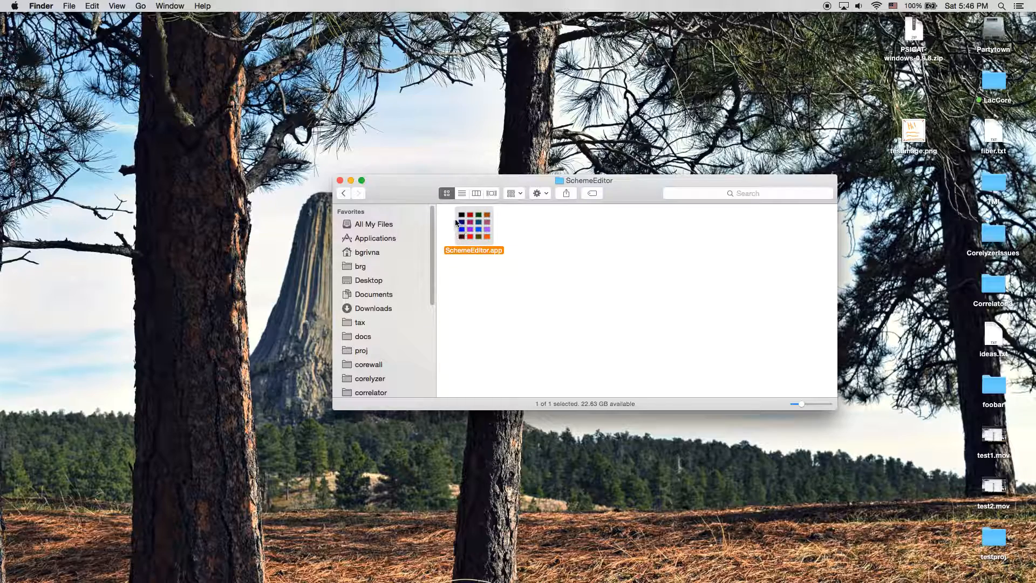
click(351, 180)
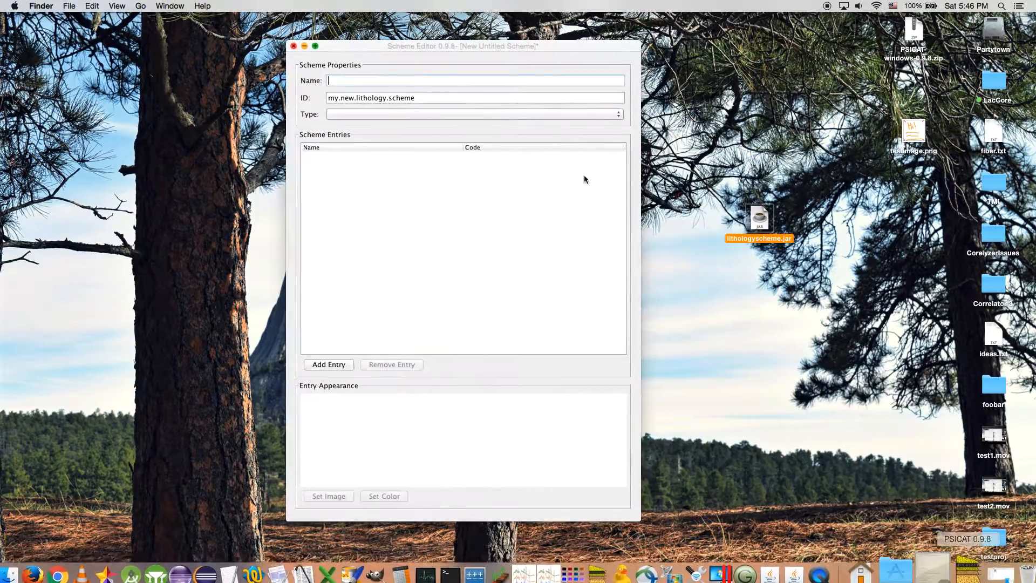
drag(465, 47, 403, 47)
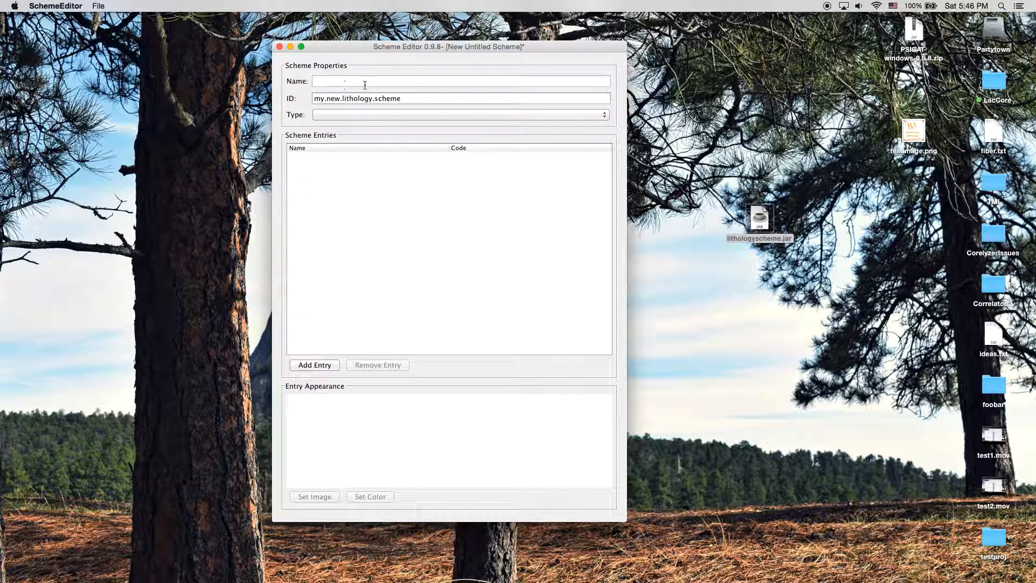
- Name the new scheme "My Tutorial Scheme" and set its ID to my.tutorial.scheme
drag(422, 95, 292, 100)
key(BackSpace)
click(316, 83)
text(My Tutorial Scheme)
click(405, 99)
drag(393, 99, 300, 97)
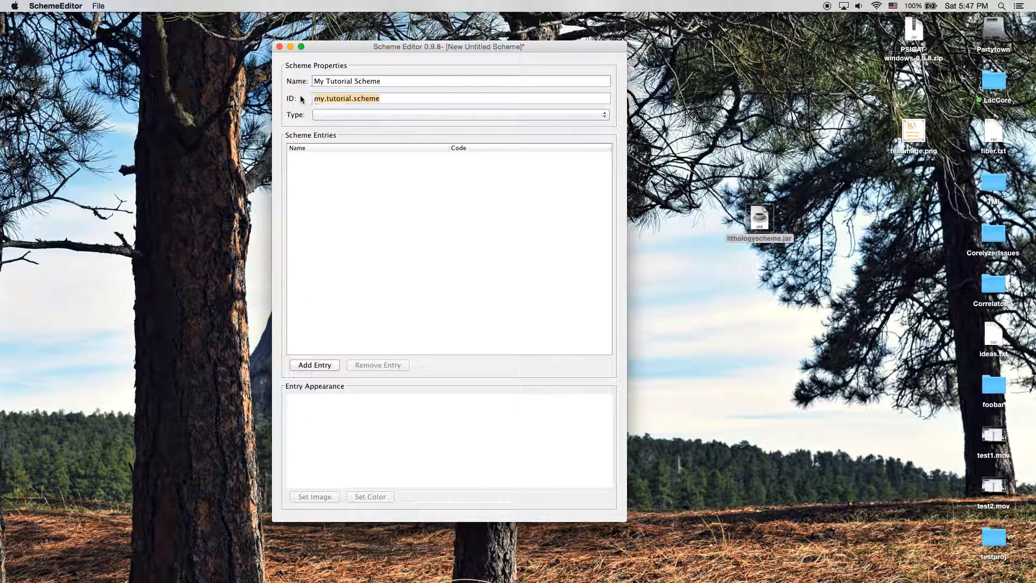
click(392, 100)
drag(389, 99, 310, 94)
click(409, 81)
click(404, 81)
key(super+a)
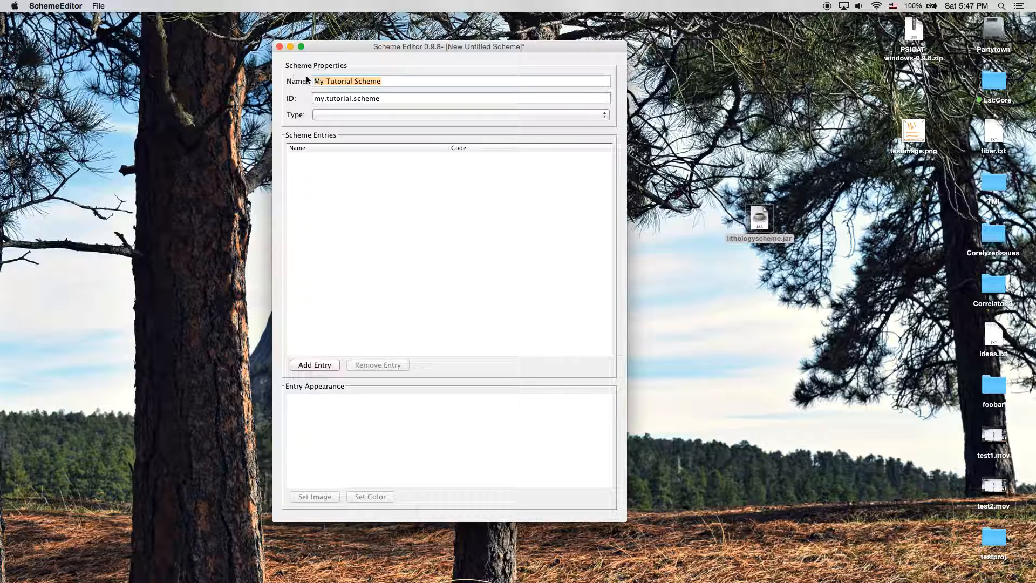
click(397, 98)
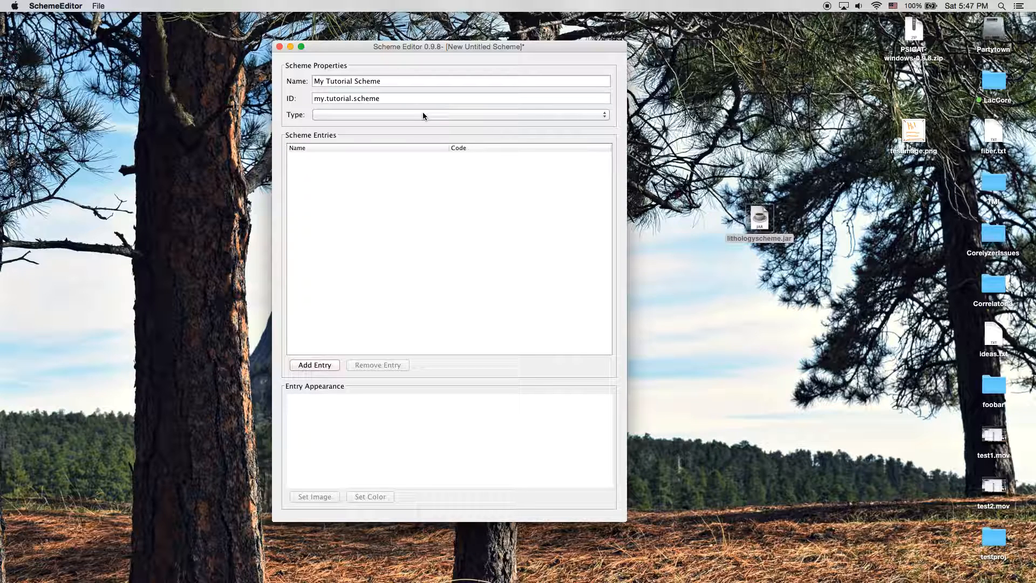
- Set the scheme's type to lithology
click(444, 115)
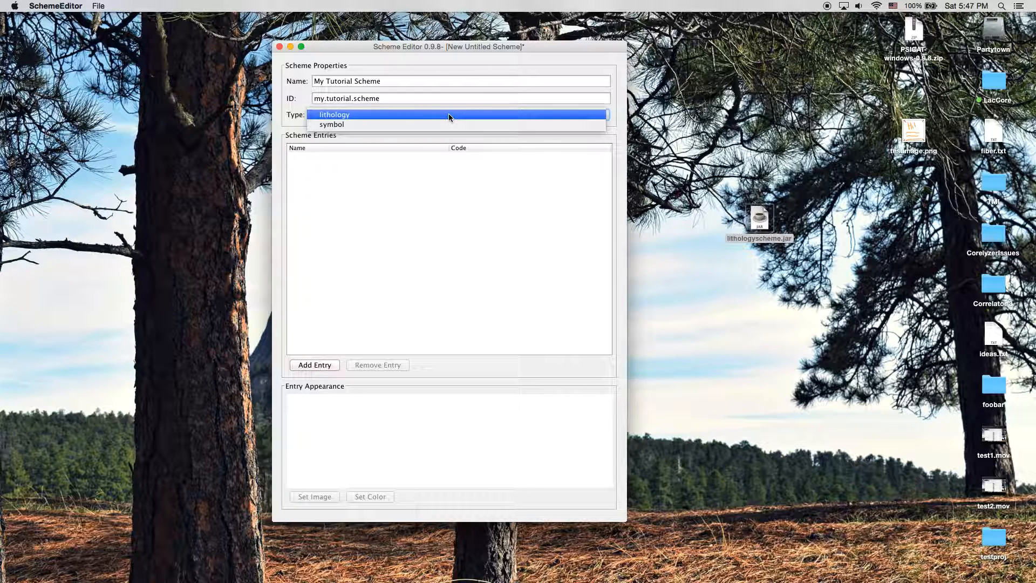
click(527, 67)
click(398, 114)
click(351, 115)
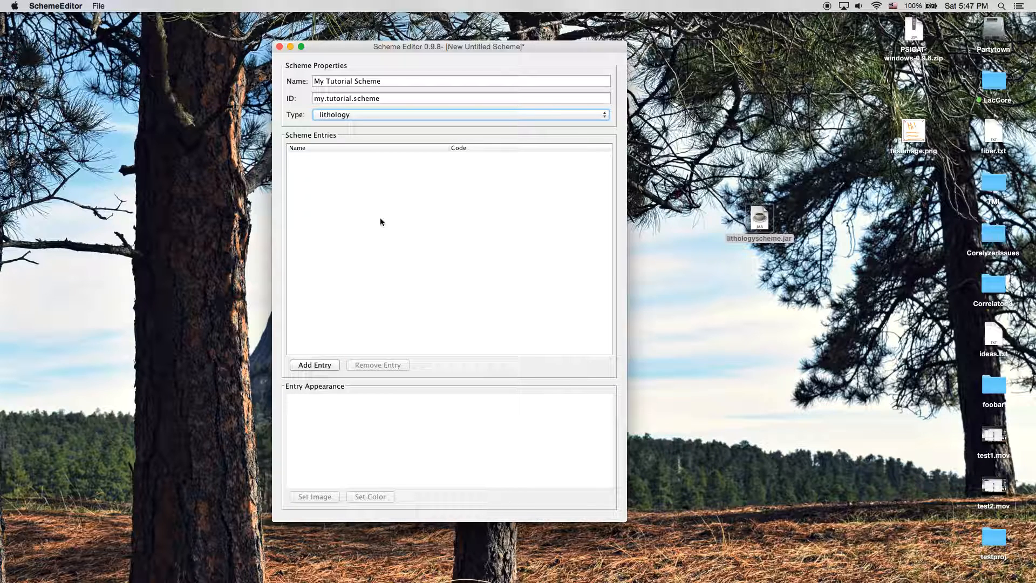
- Add a scheme entry named "Lithology 1"
click(327, 366)
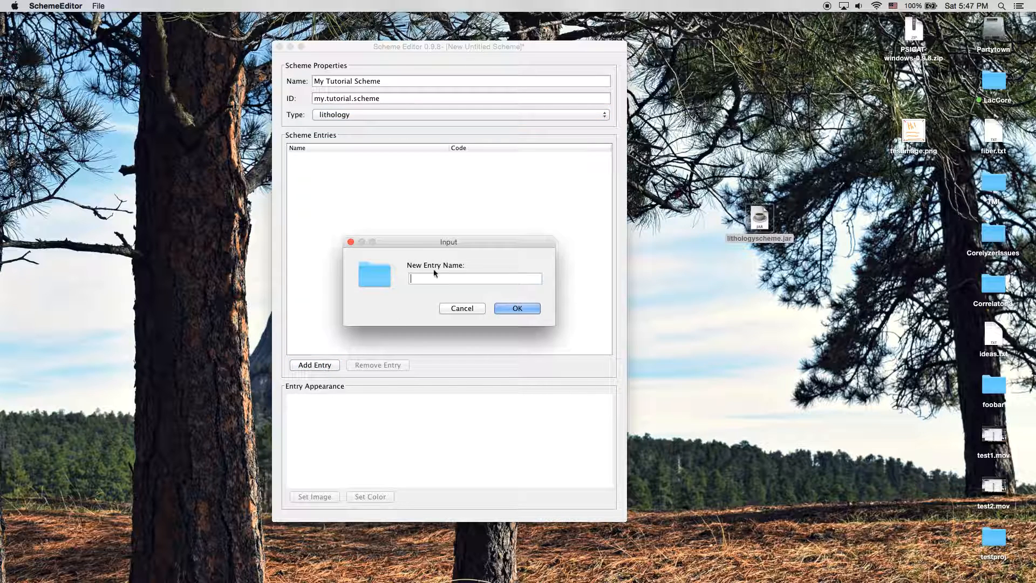
drag(461, 243, 462, 251)
text(Li)
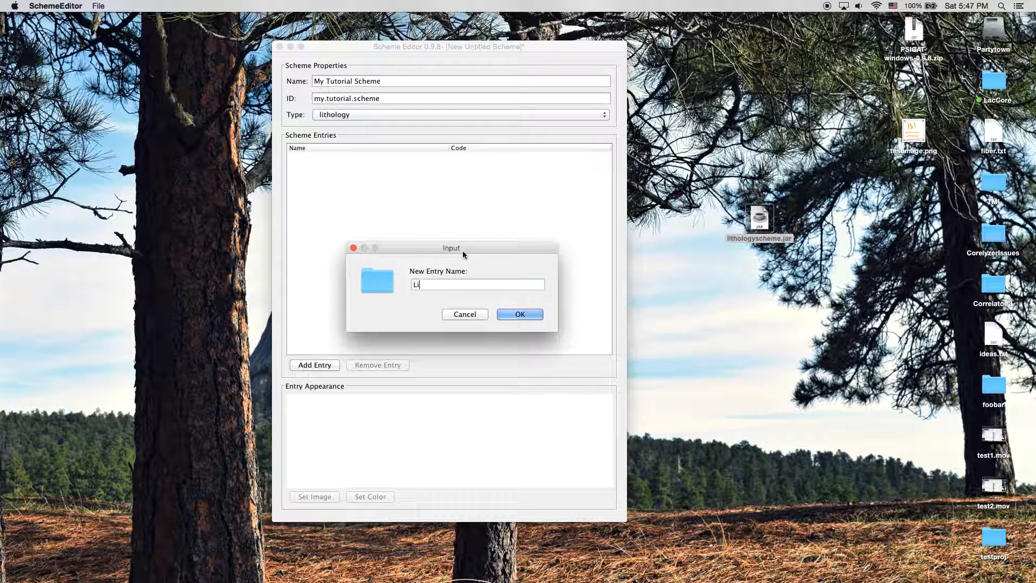
text(thology 1)
click(514, 315)
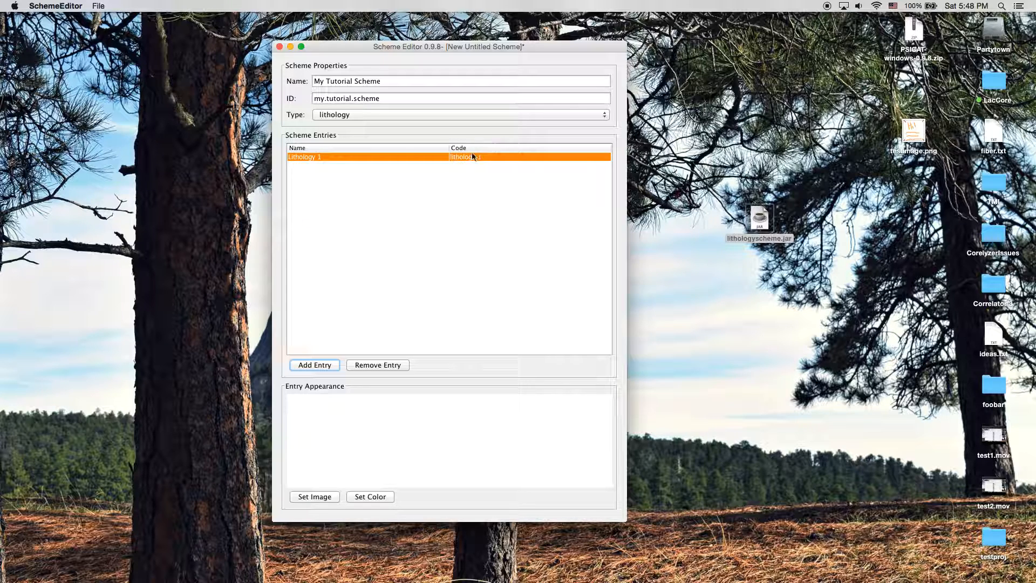
- Rename the Lithology 1 entry as "Lithology 1000" directly in the entries table
click(326, 157)
double_click(330, 157)
text(000)
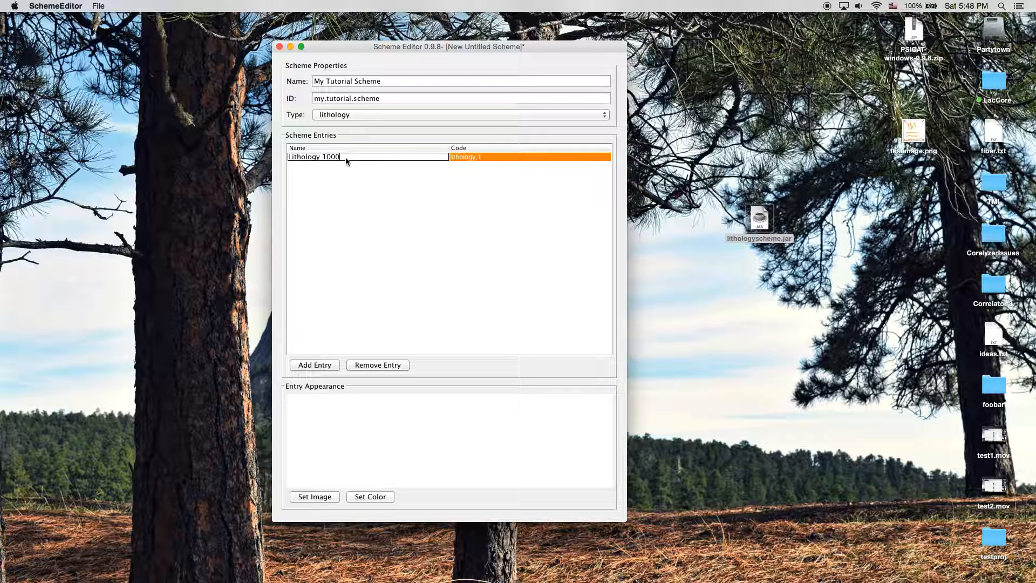
key(Return)
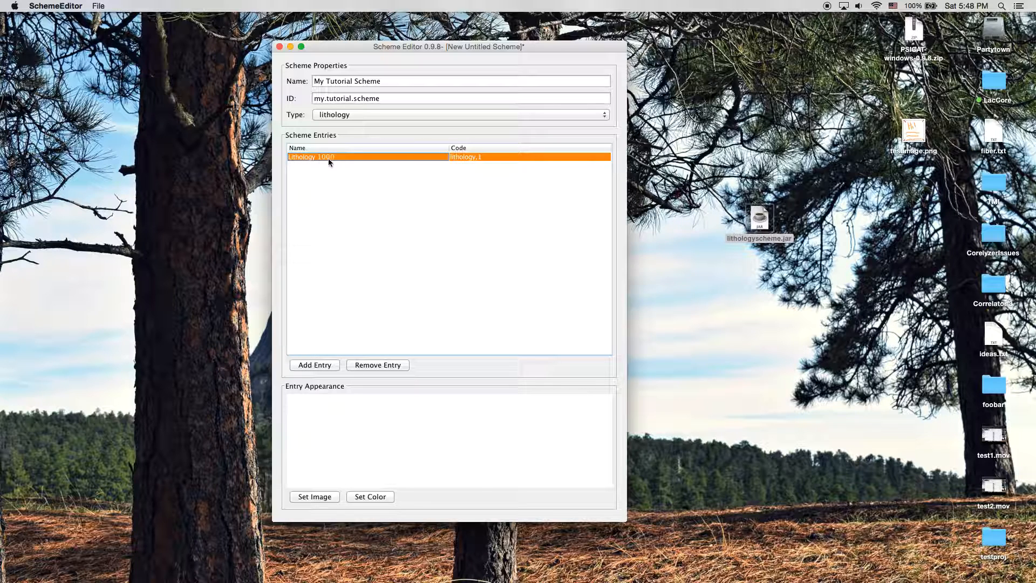
- Change the entry's name back to "Lithology 1" in the entries table
double_click(349, 157)
key(BackSpace)
key(BackSpace)
key(BackSpace)
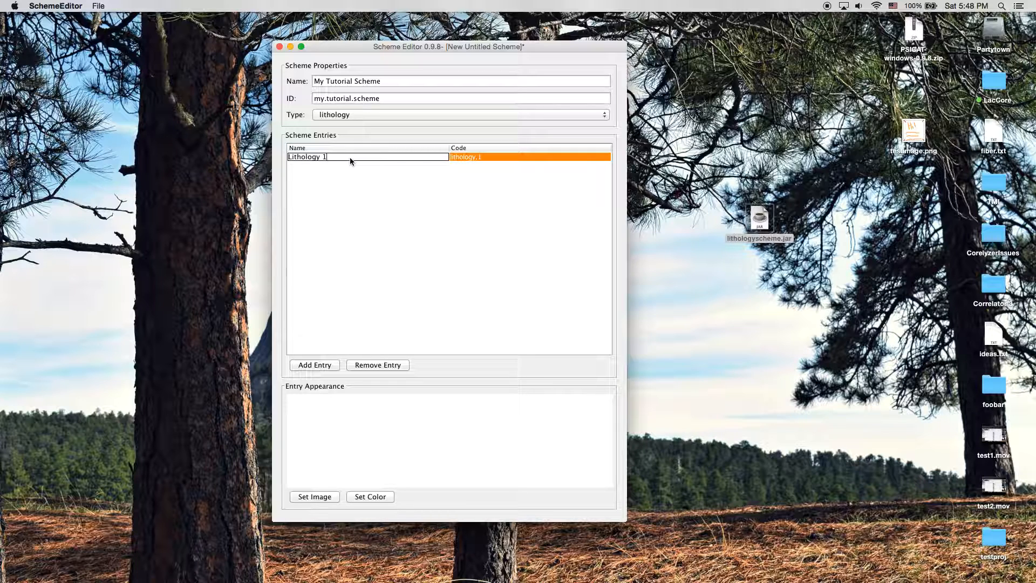
key(Return)
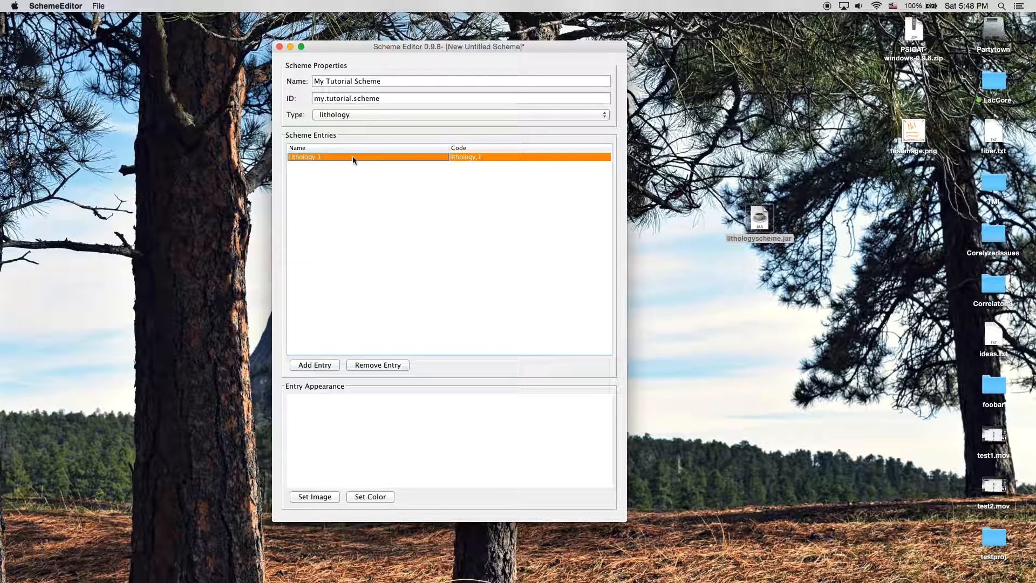
- Assign the Basaltic Flows image to the Lithology 1 entry
click(318, 497)
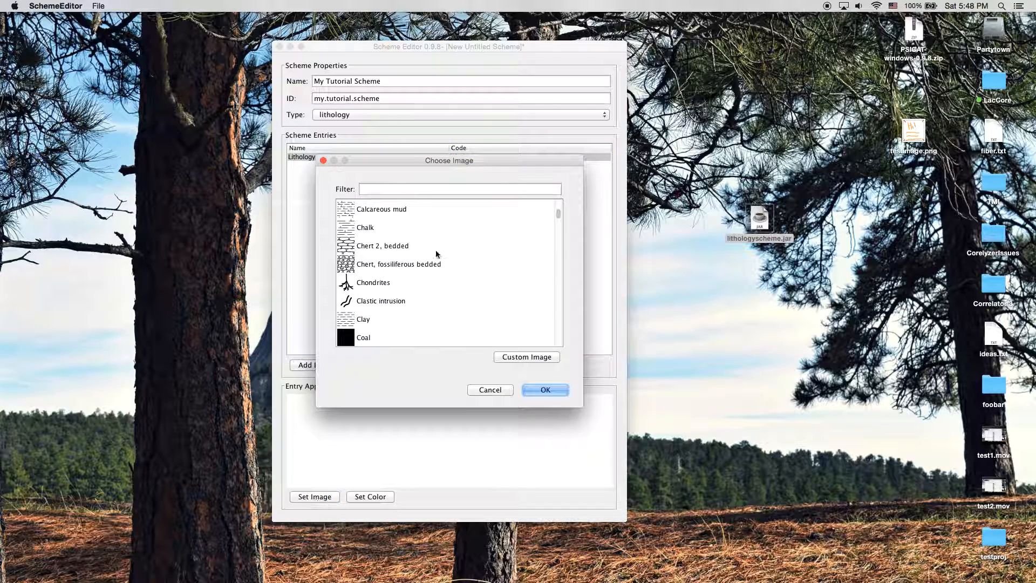
mouse_move(594, 226)
mouse_down()
mouse_move(588, 339)
mouse_move(595, 211)
mouse_up()
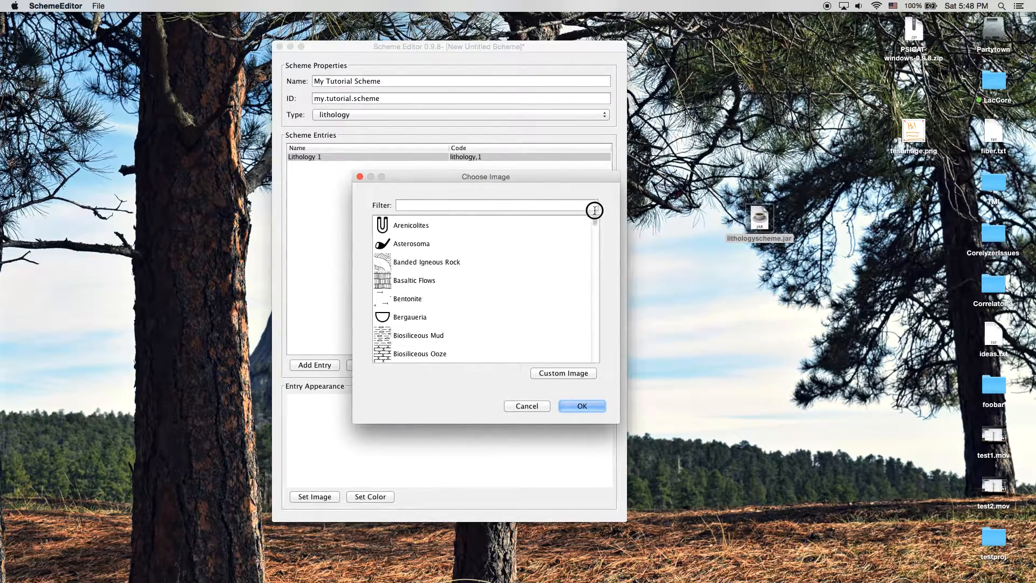
drag(491, 182, 538, 177)
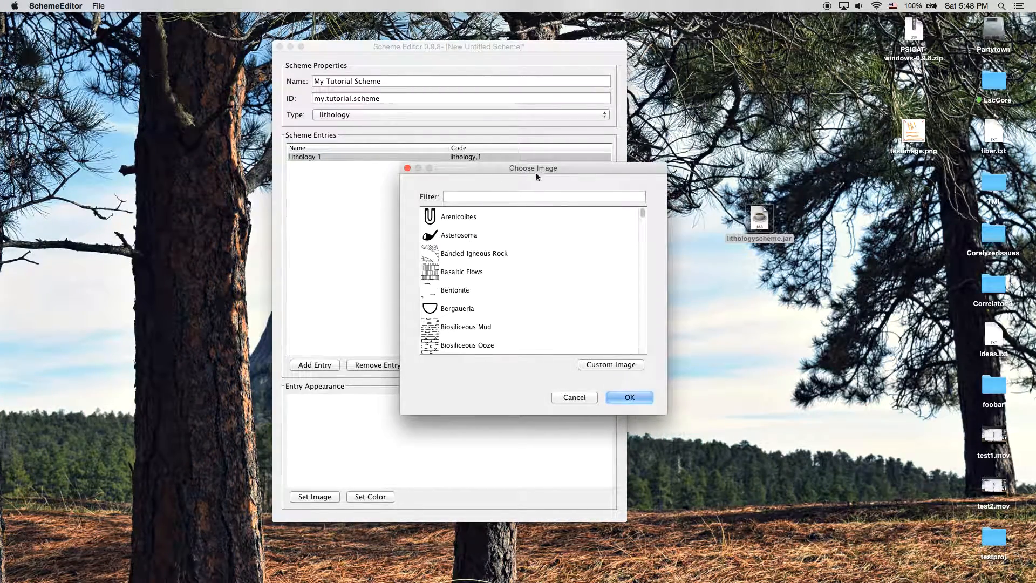
click(455, 279)
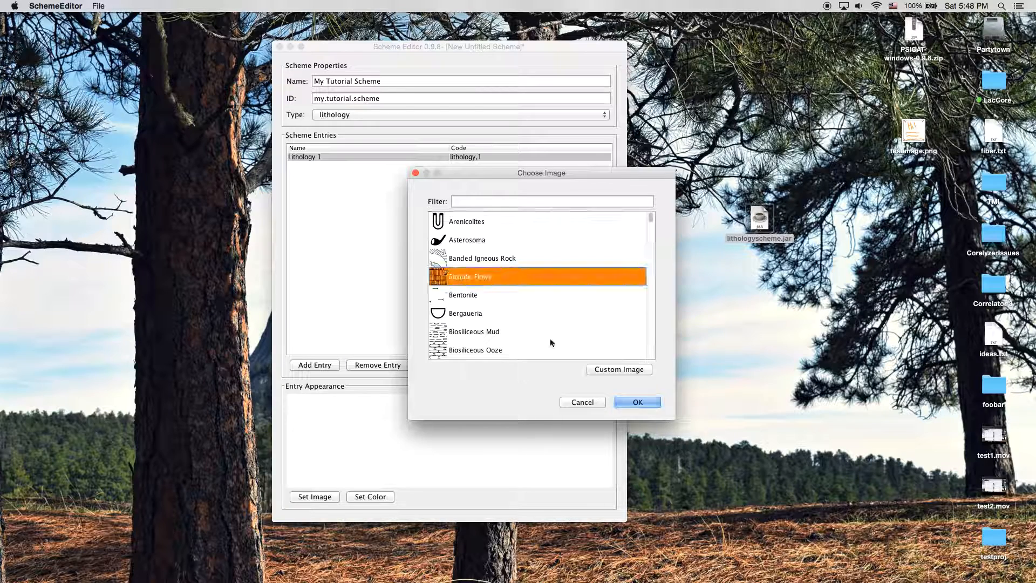
click(638, 403)
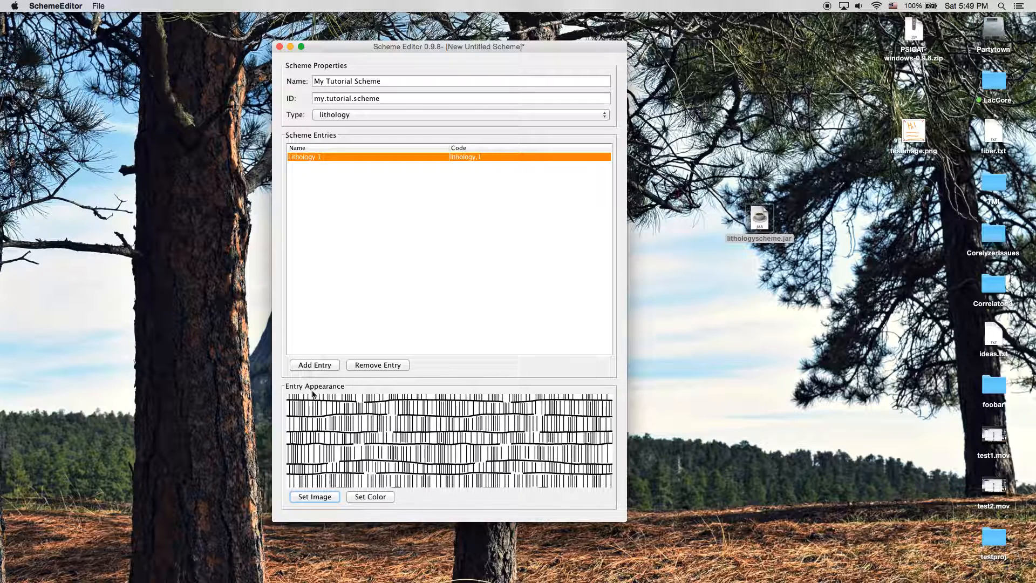
- Set the Lithology 1 entry's color to a new light green swatch, RGB 102,255,102
click(380, 497)
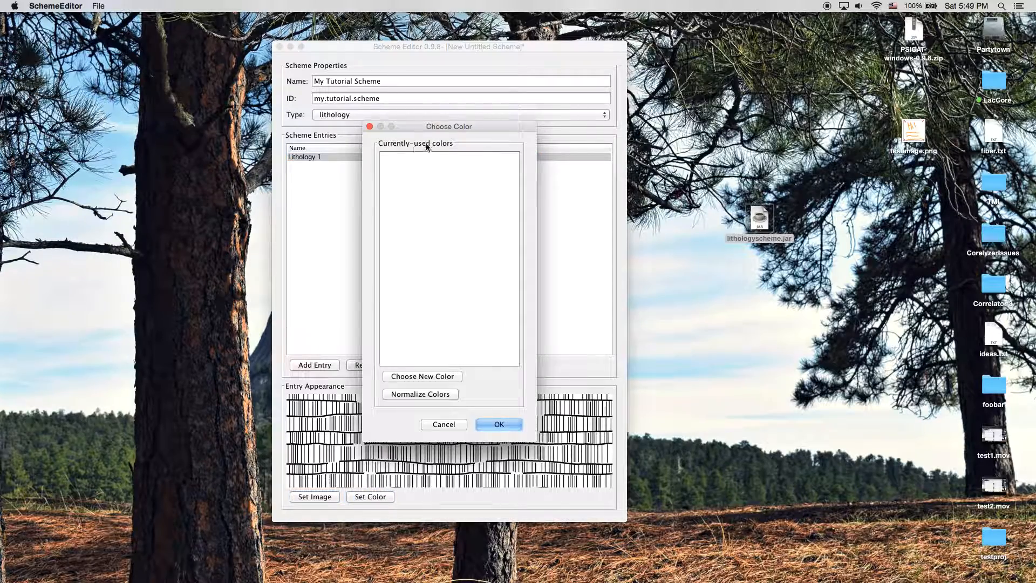
drag(413, 127, 482, 130)
click(517, 381)
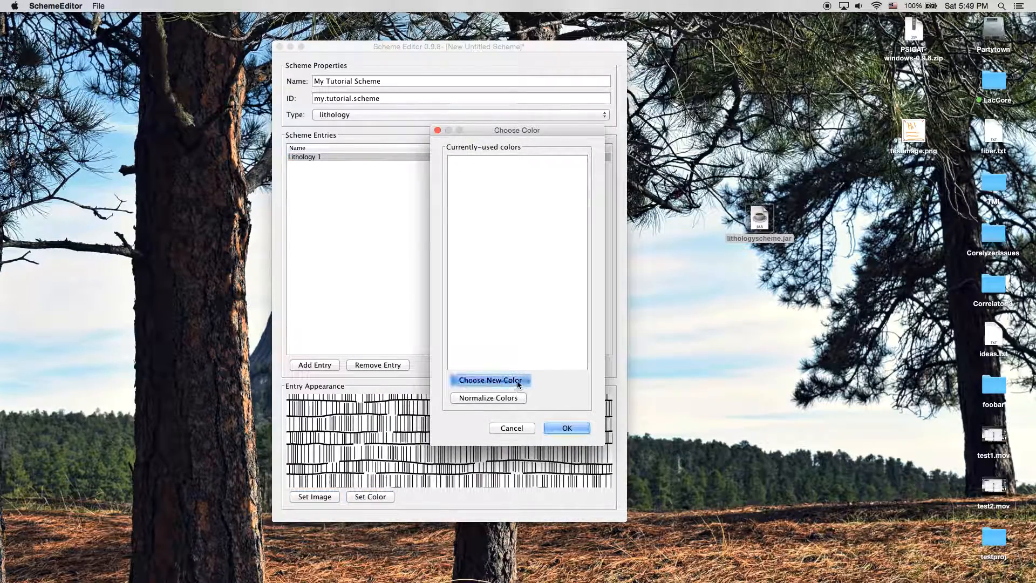
drag(478, 166, 523, 174)
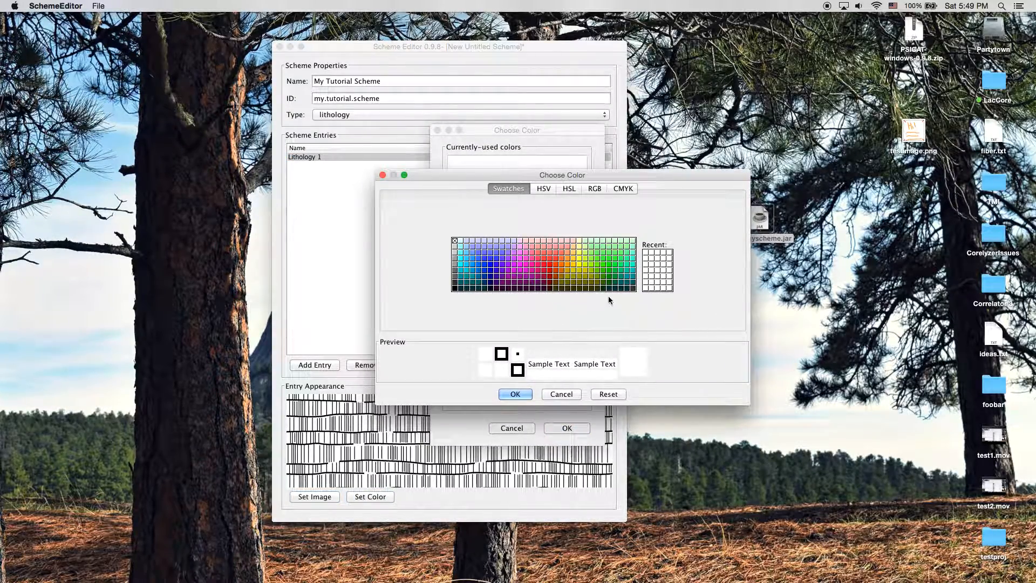
click(598, 252)
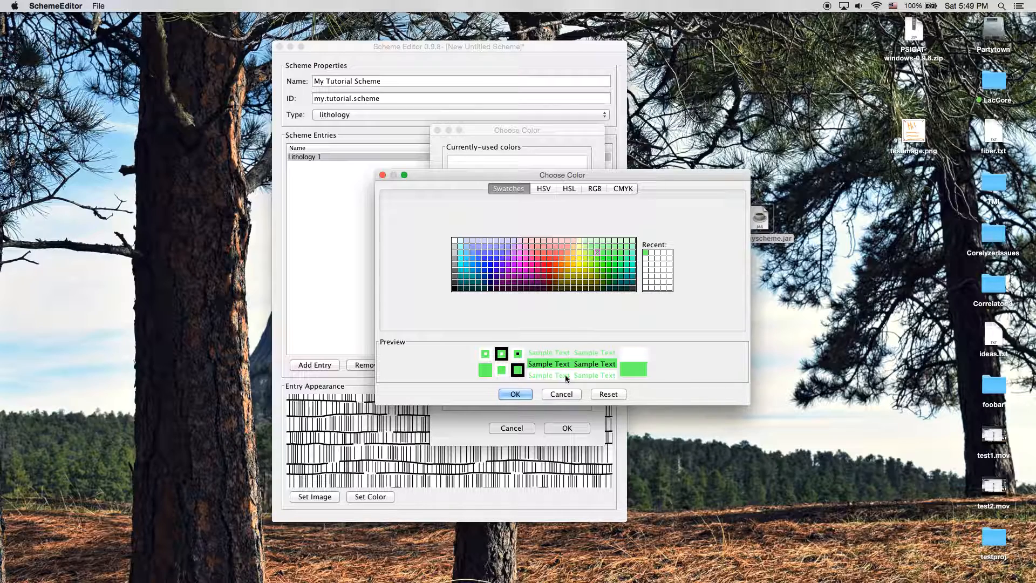
click(515, 394)
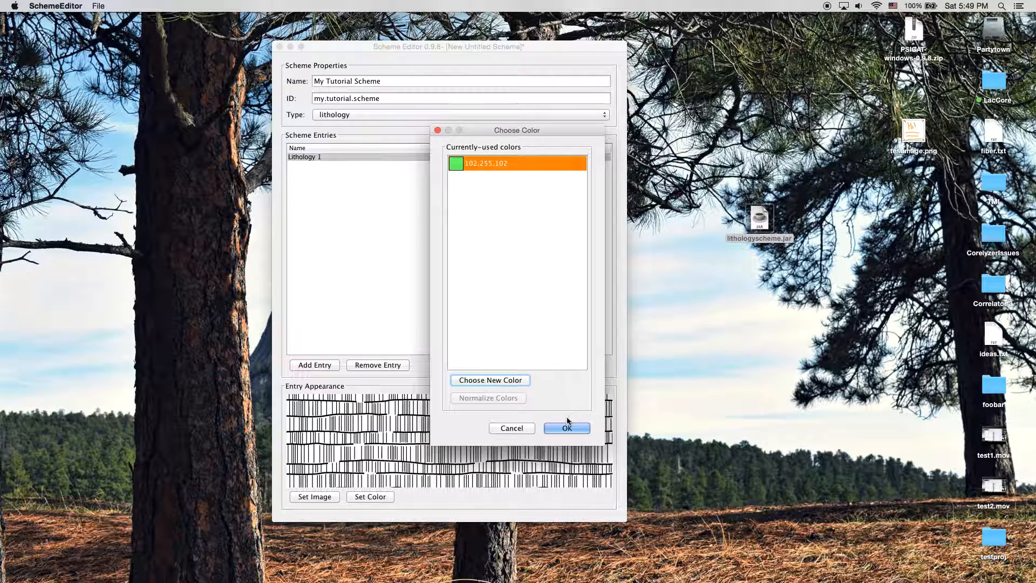
click(567, 427)
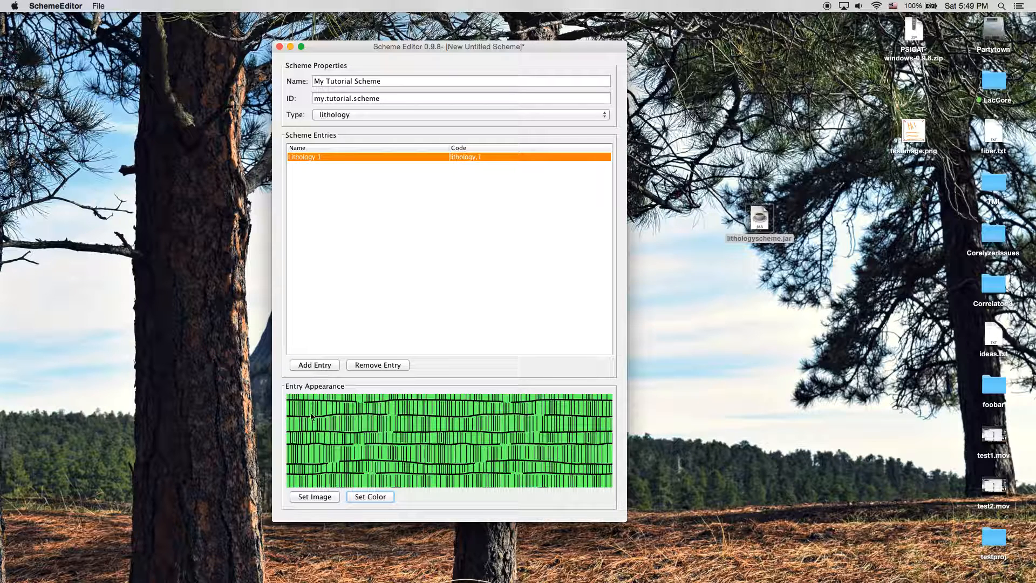
- Add a second scheme entry named "Lithology 2"
click(314, 365)
text(Lithology 2)
key(Return)
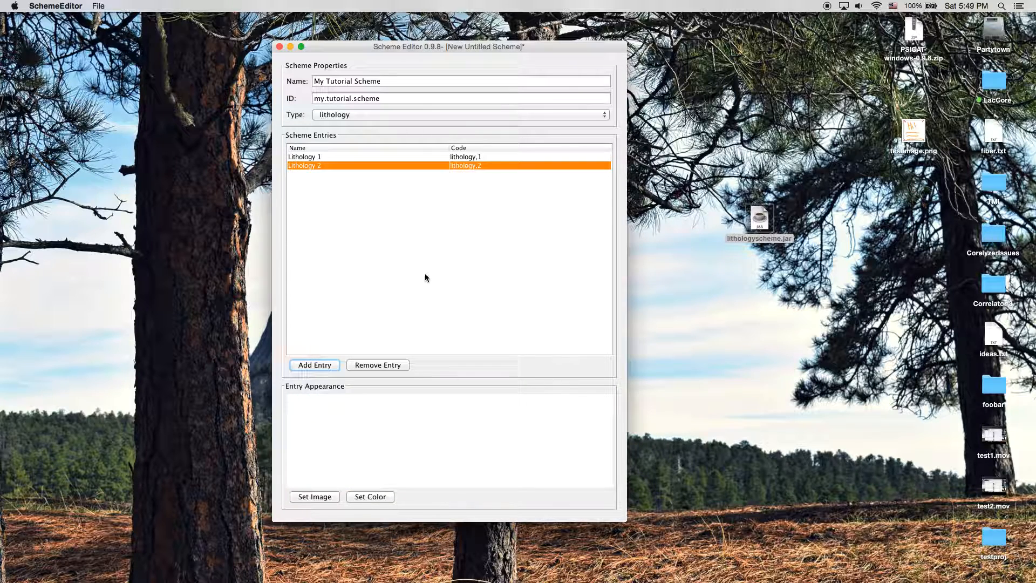
- Assign a pattern image of dashes and small ovals to the Lithology 2 entry
click(315, 496)
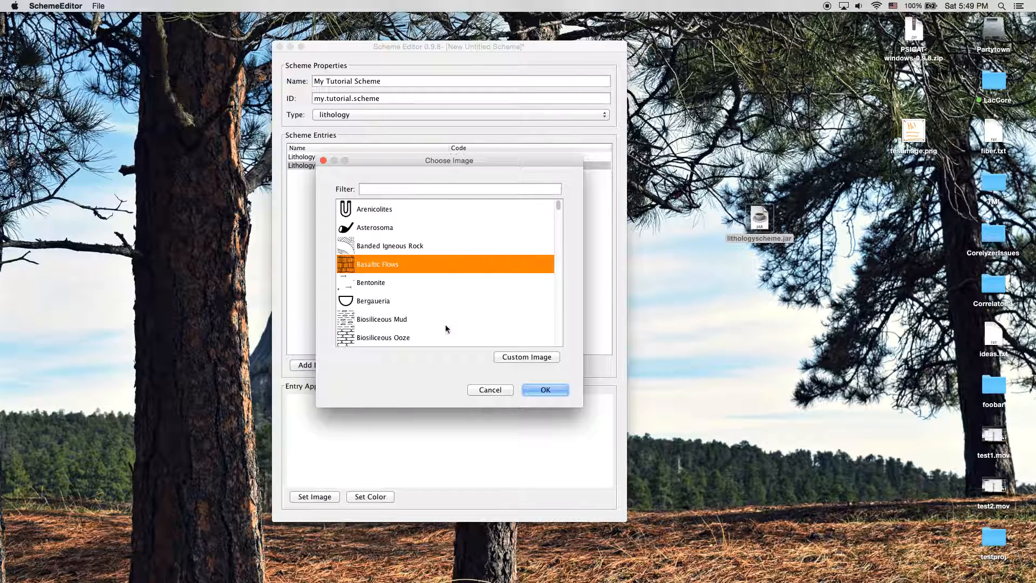
scroll(426, 313, down, 2)
click(413, 283)
click(544, 390)
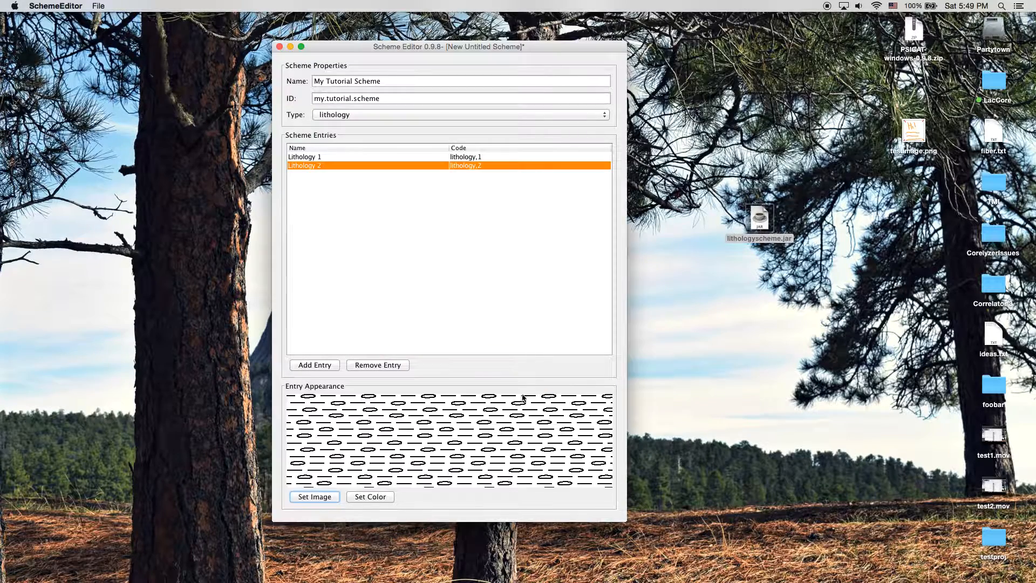
- Set the Lithology 2 entry's color to a new dark olive yellow swatch
click(370, 496)
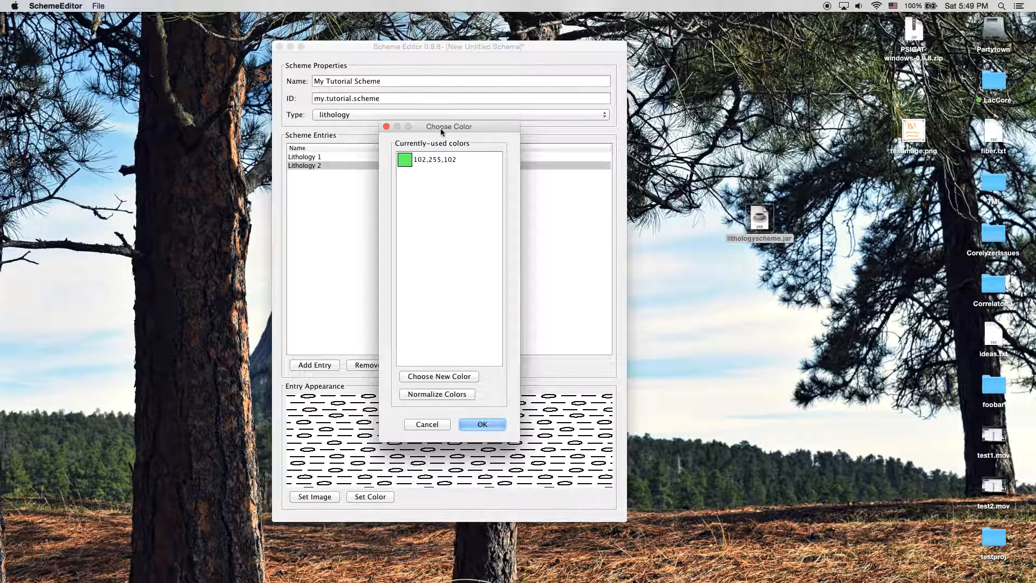
drag(429, 127, 458, 140)
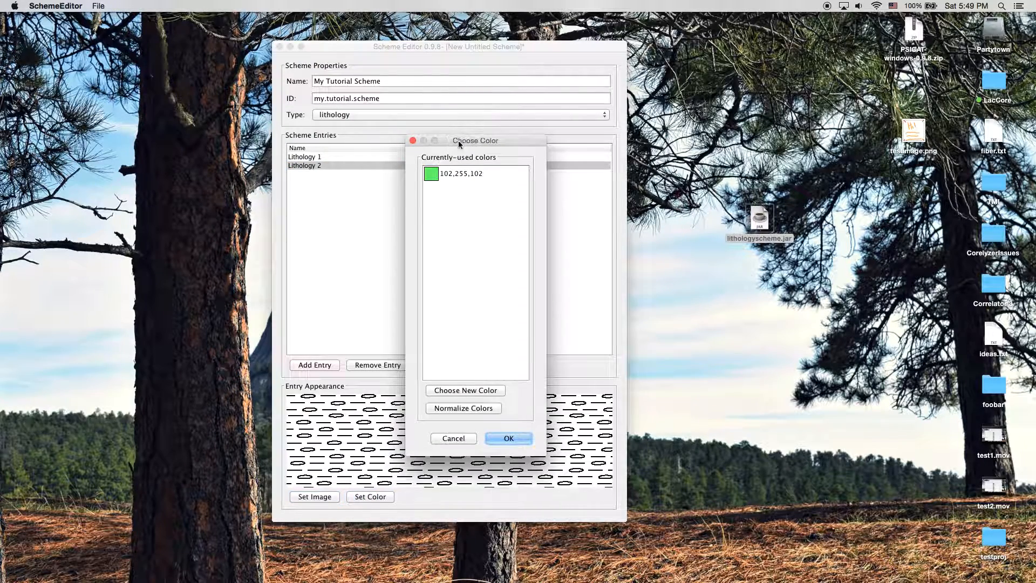
click(463, 390)
click(487, 280)
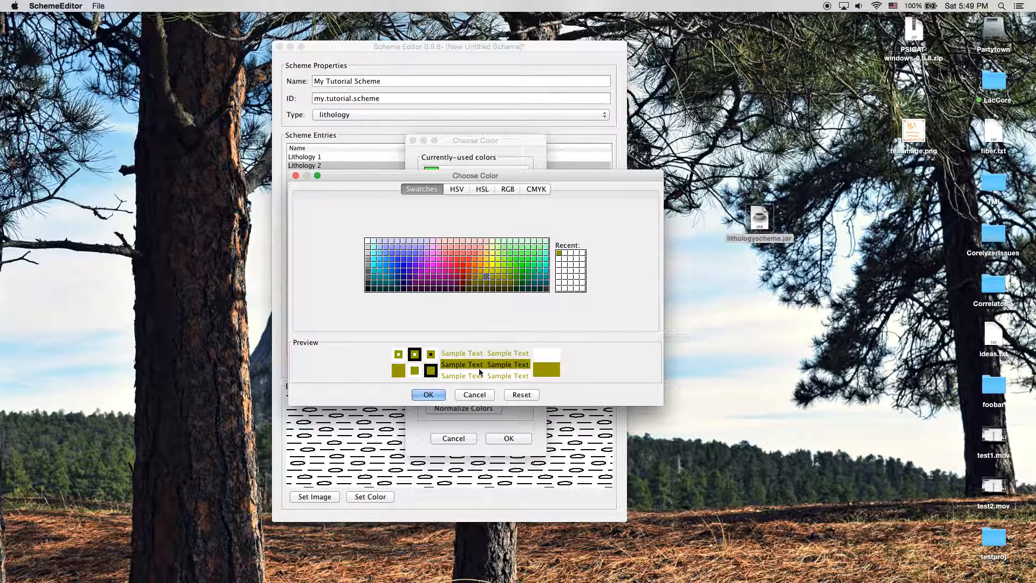
click(428, 395)
click(496, 440)
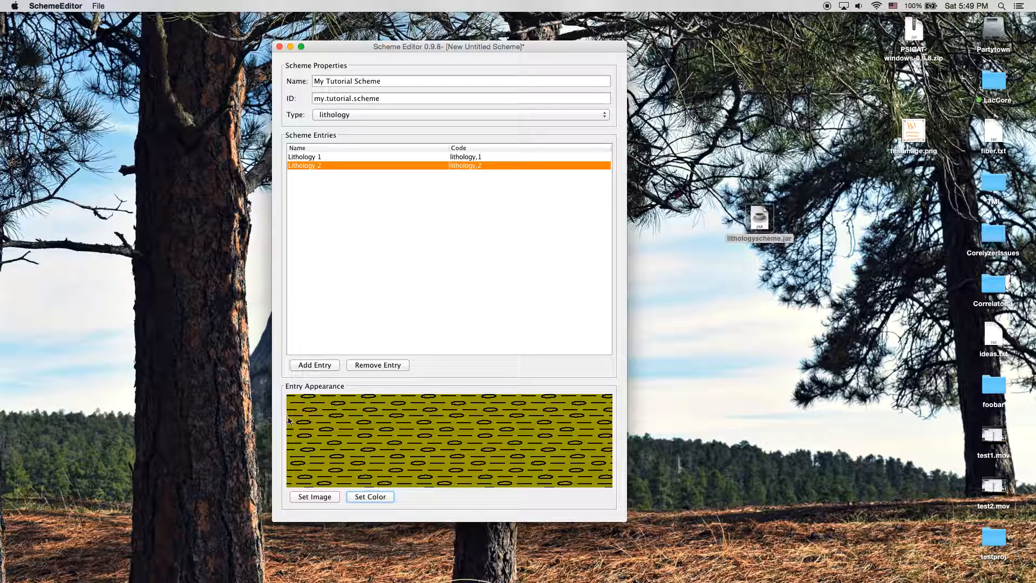
- Add a third scheme entry named "Lithology 3"
click(314, 365)
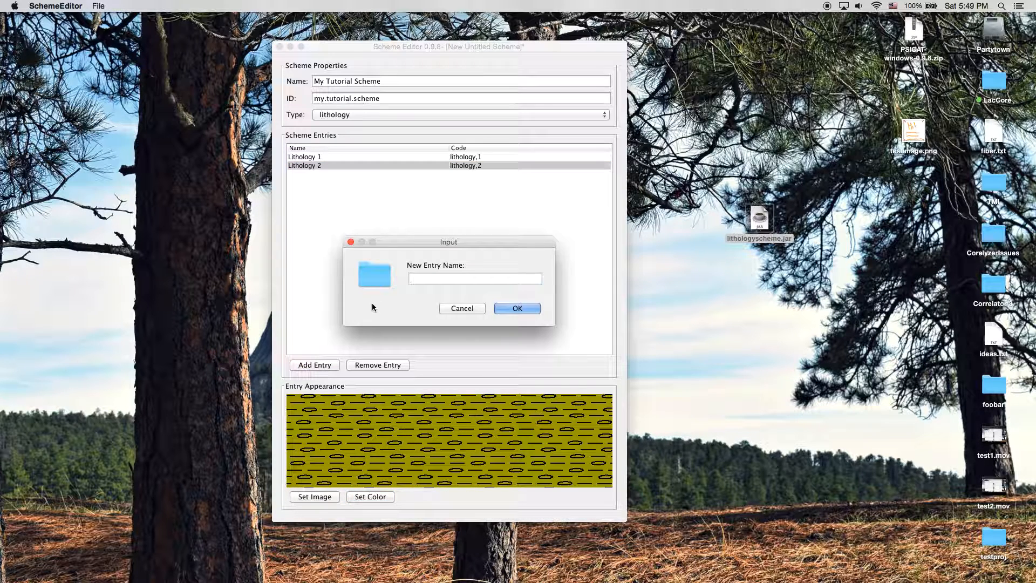
text(Litholgoy 3)
key(BackSpace)
key(BackSpace)
key(BackSpace)
key(BackSpace)
key(BackSpace)
text(ogy 3)
key(Return)
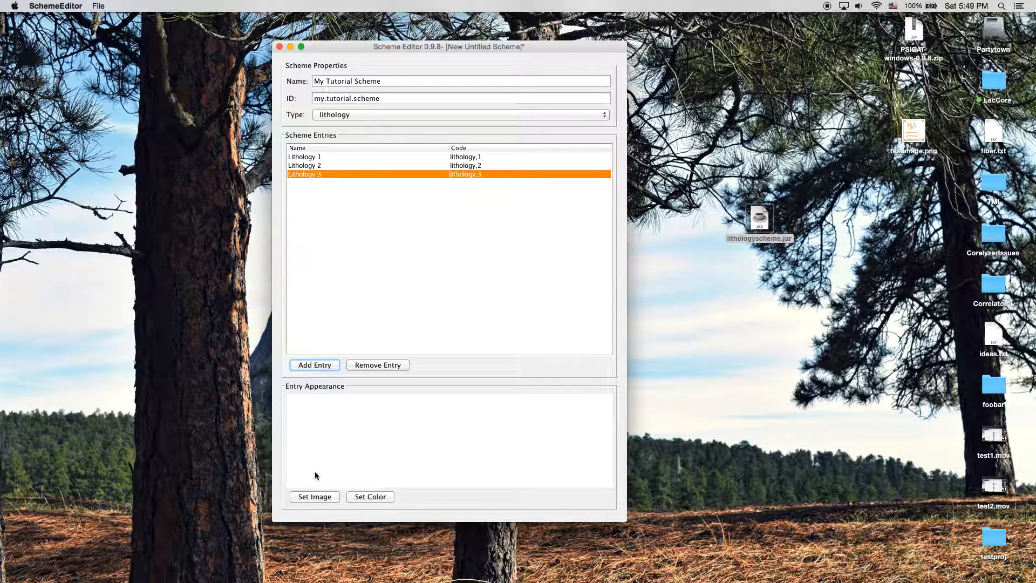
- Assign the Breccia 1 pattern image to the Lithology 3 entry
click(315, 495)
scroll(451, 313, down, 3)
click(373, 282)
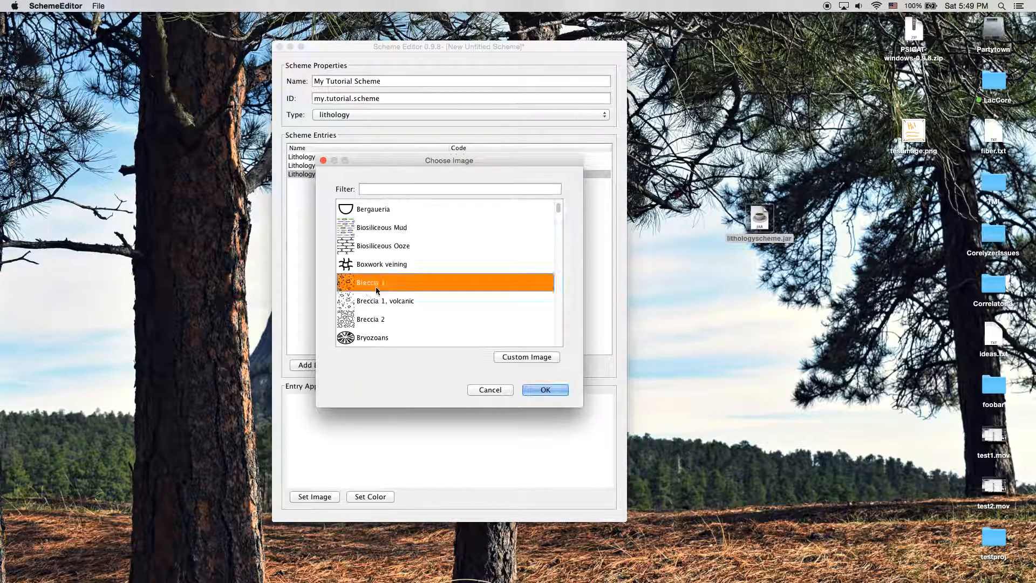
click(545, 390)
- Set the Lithology 3 entry's color to a new light pink swatch, RGB 255,153,153
click(381, 497)
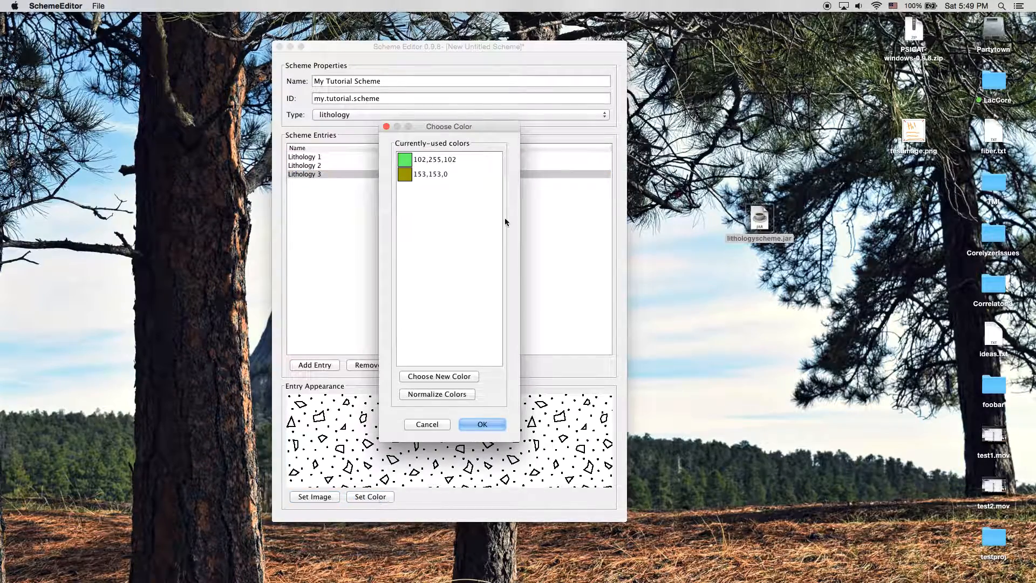
click(458, 377)
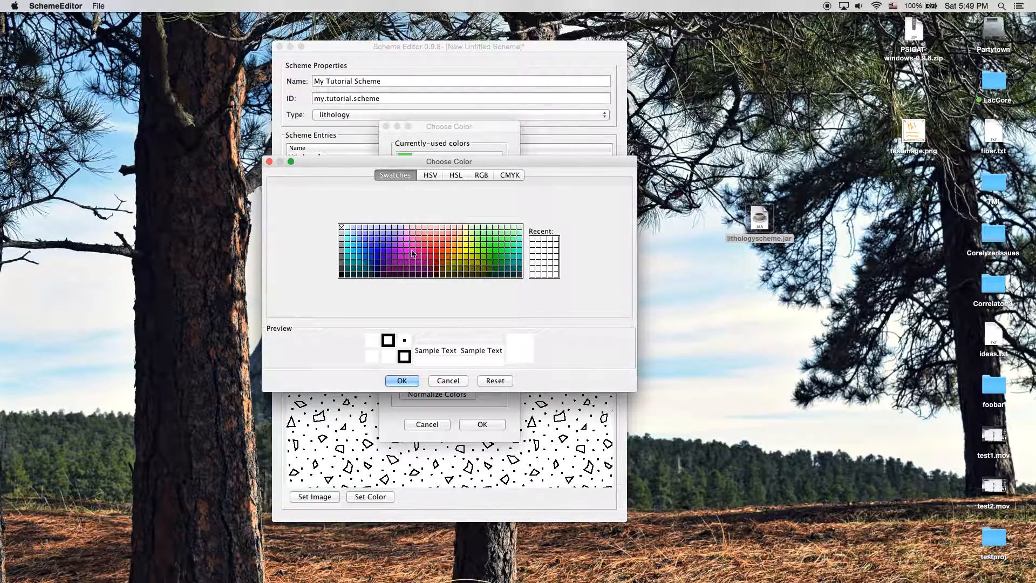
click(436, 236)
click(402, 380)
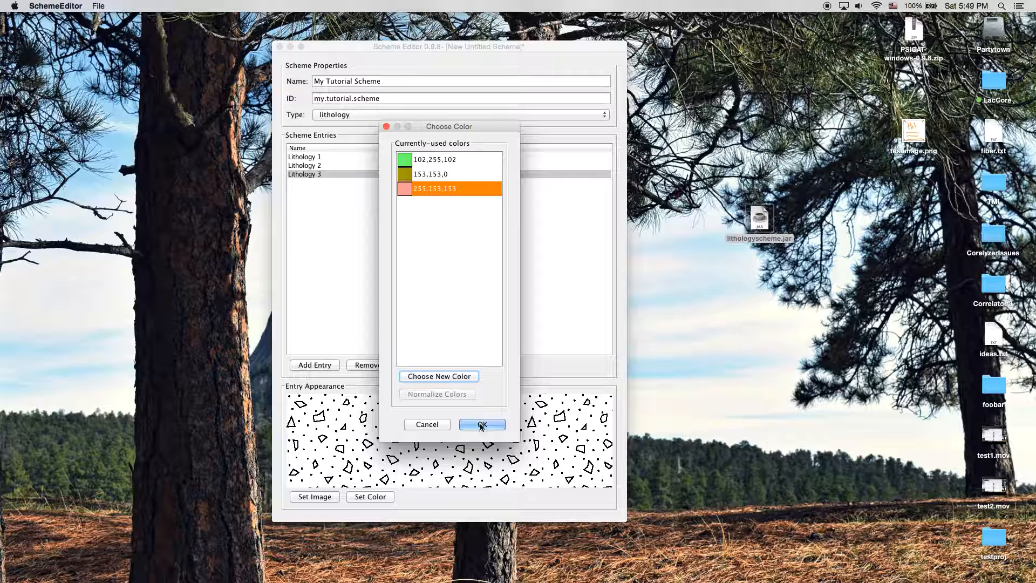
click(477, 424)
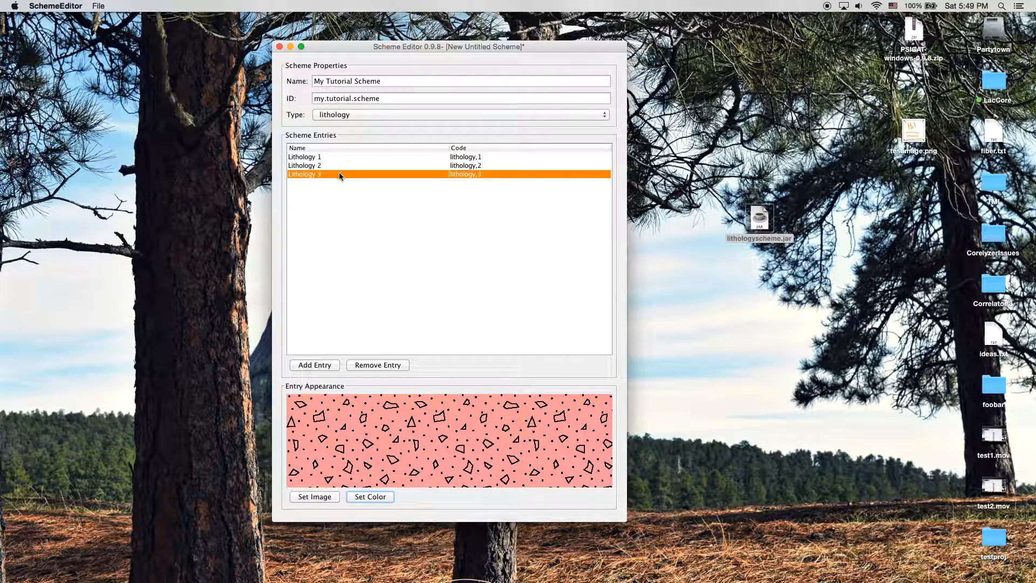
- Review the pattern and color of the Lithology 1, 2 and 3 entries in turn
click(325, 157)
click(325, 166)
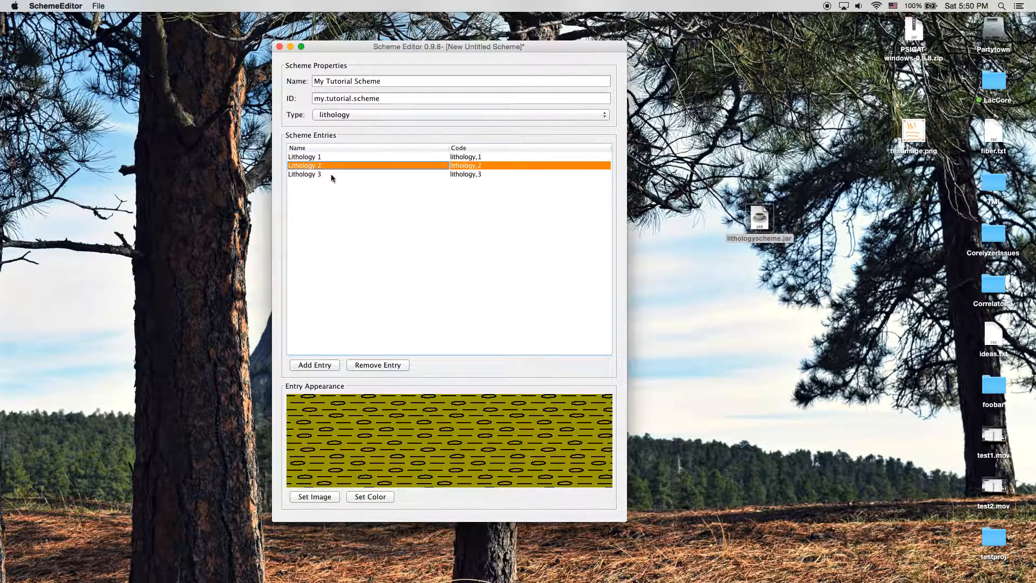
click(326, 173)
click(328, 165)
click(330, 157)
click(329, 168)
click(329, 174)
click(331, 163)
click(332, 157)
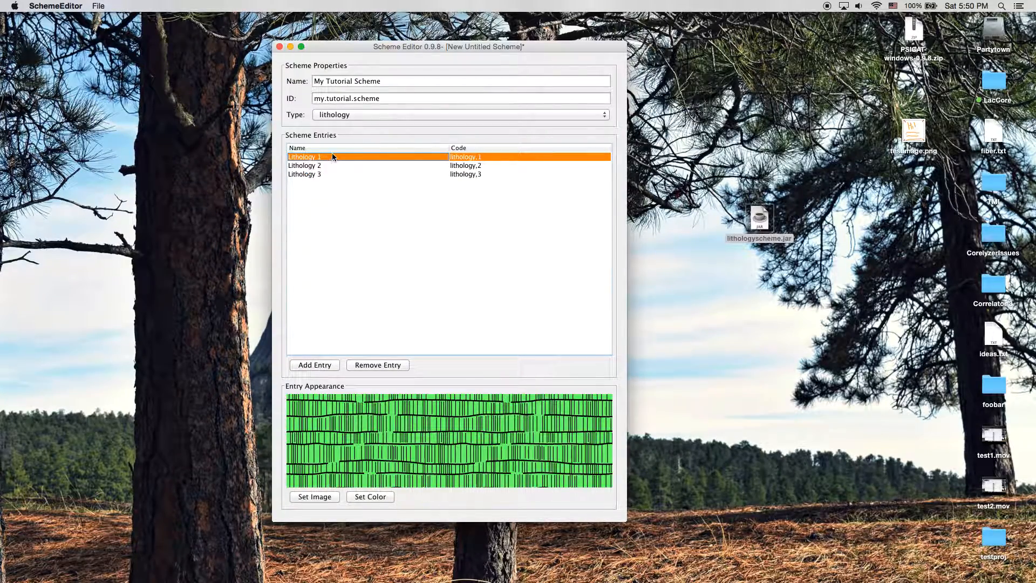
- Save the scheme to the Desktop under the file name "lithologyscheme"
key(super+Tab)
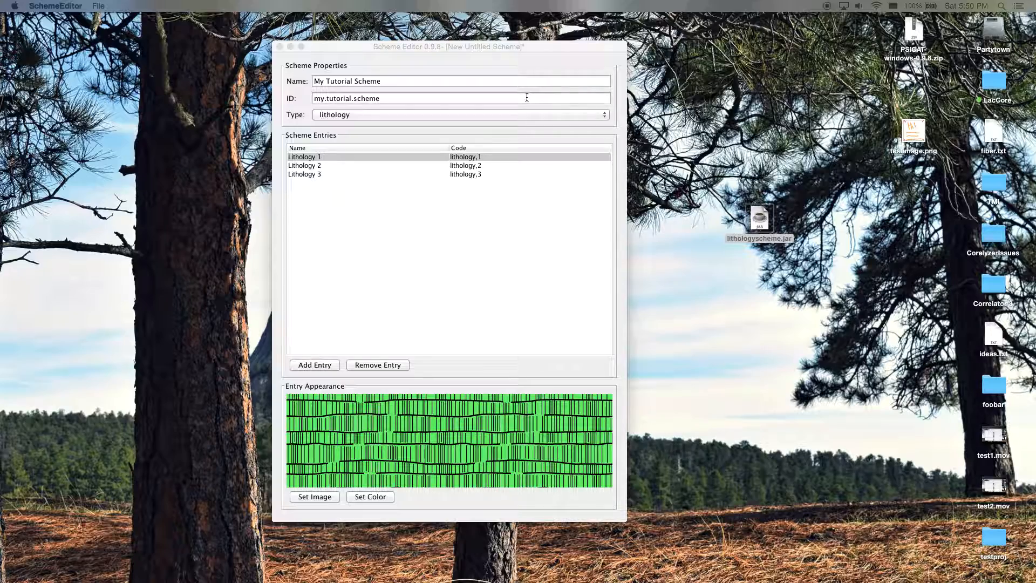
mouse_move(527, 46)
mouse_down()
mouse_move(501, 42)
mouse_move(531, 53)
mouse_up()
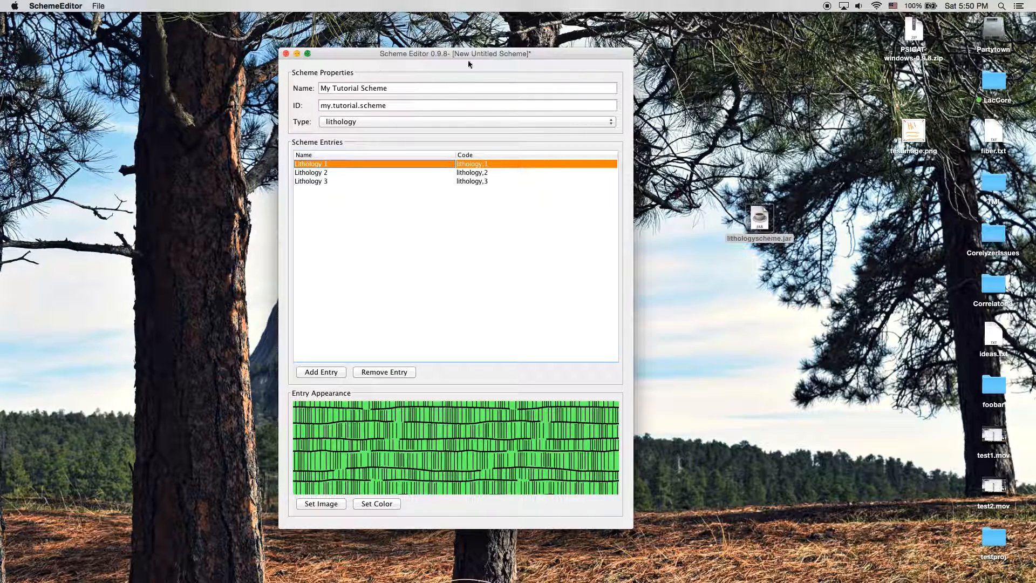
click(98, 5)
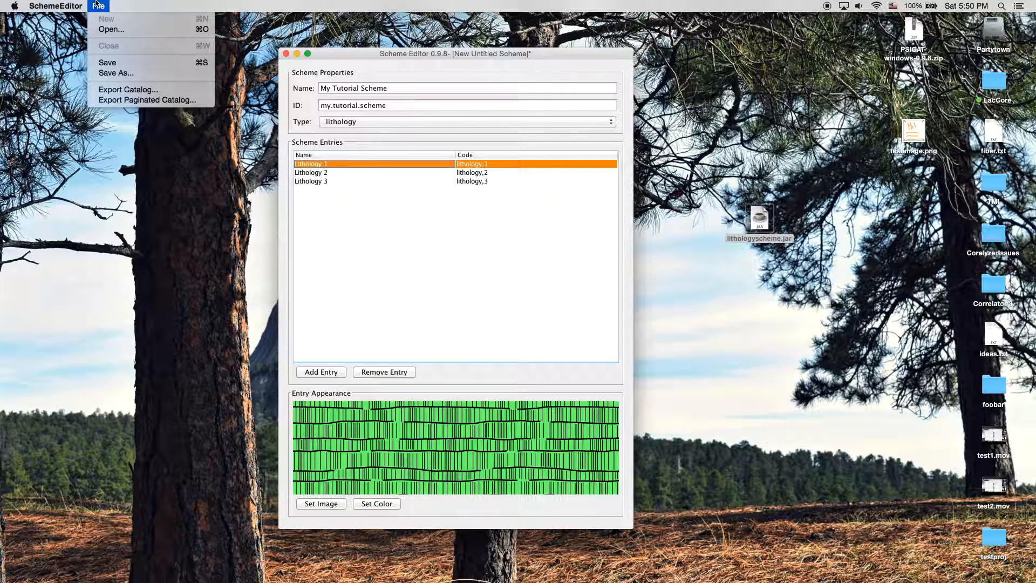
click(132, 63)
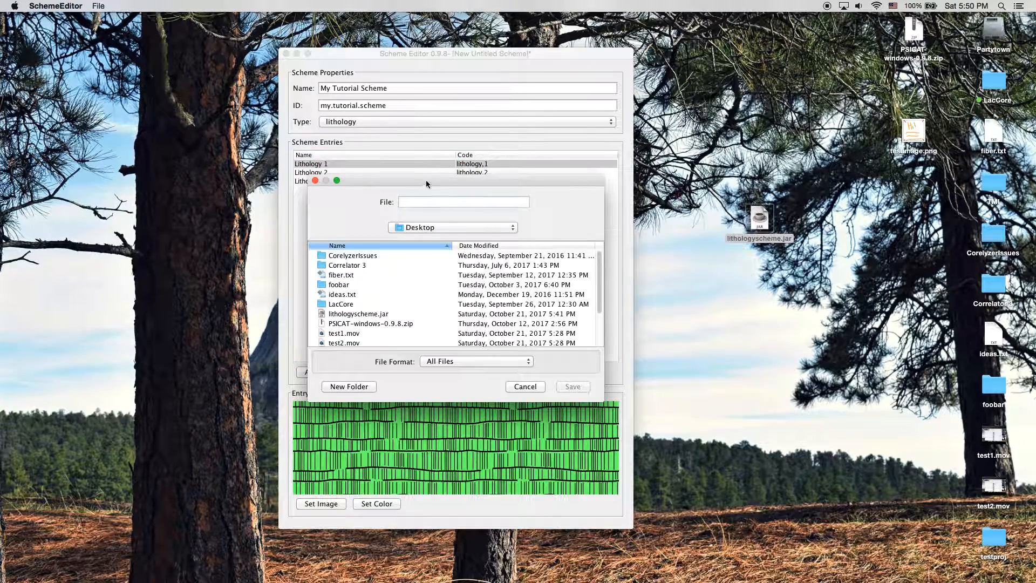
drag(429, 182, 519, 220)
text(lithologyscheme)
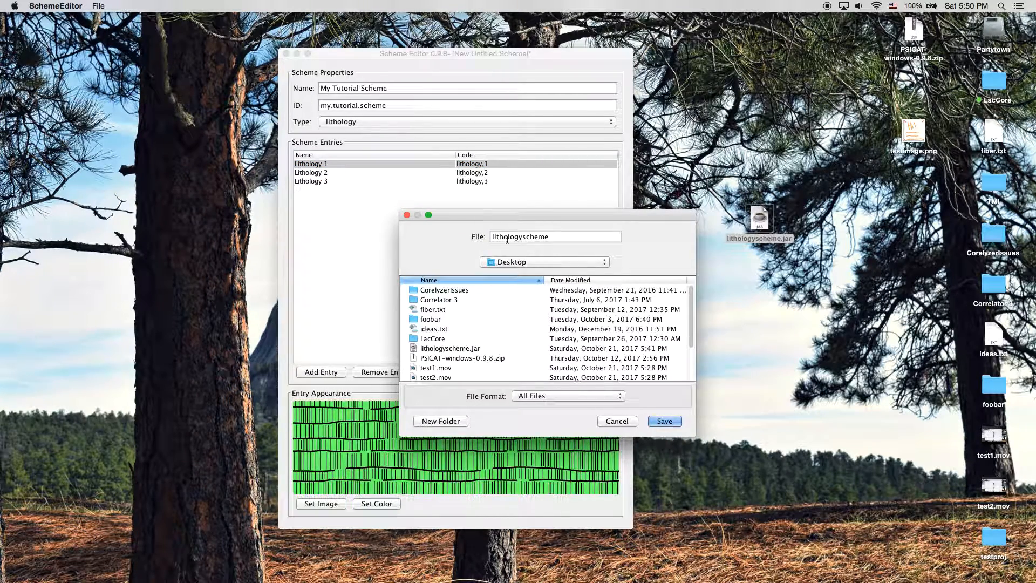
click(663, 421)
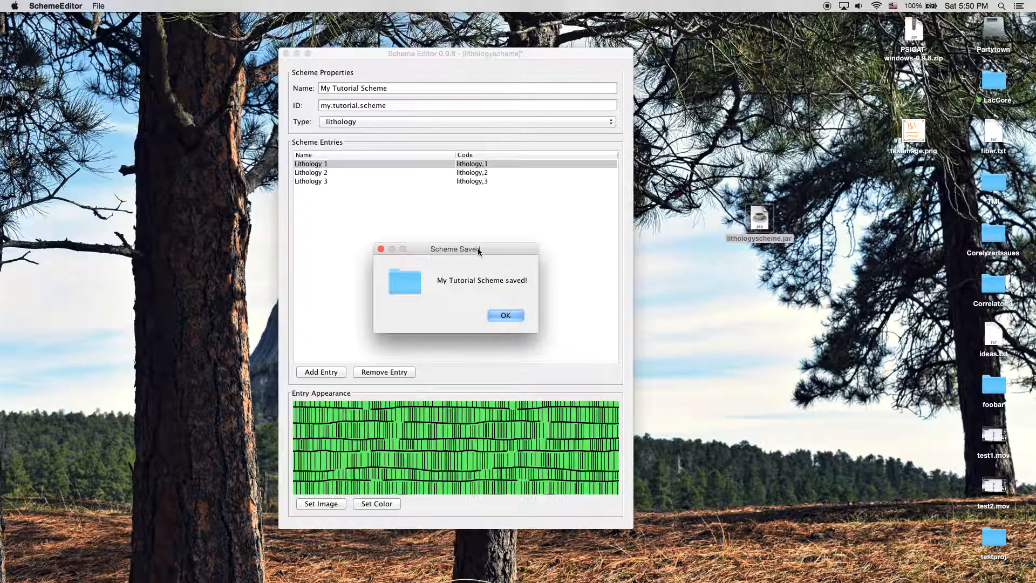
click(506, 324)
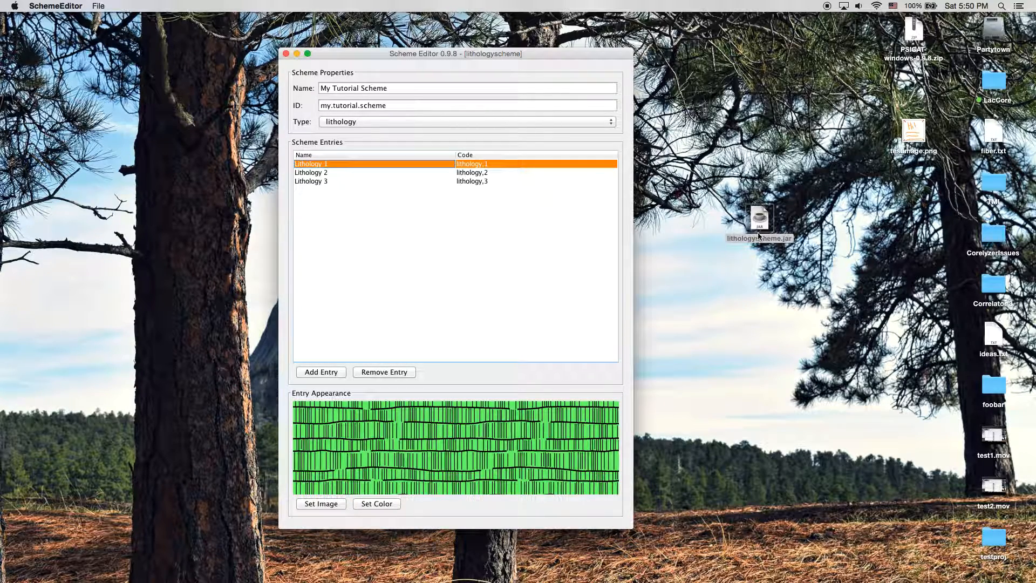
- Inspect the file information of lithologyscheme.jar on the desktop, close it and return to the Scheme Editor window
click(720, 219)
drag(760, 227, 670, 227)
key(super+i)
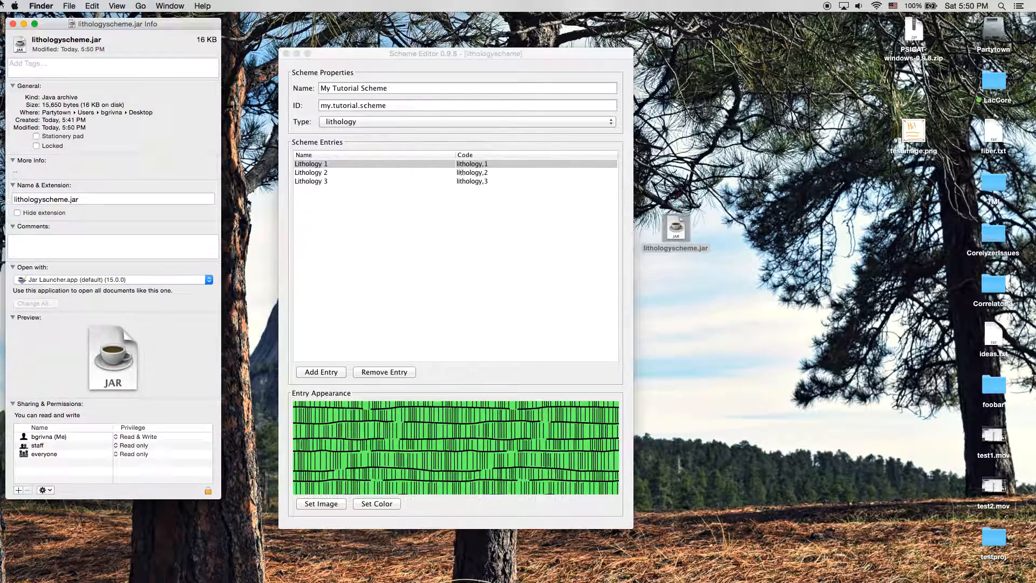
click(13, 24)
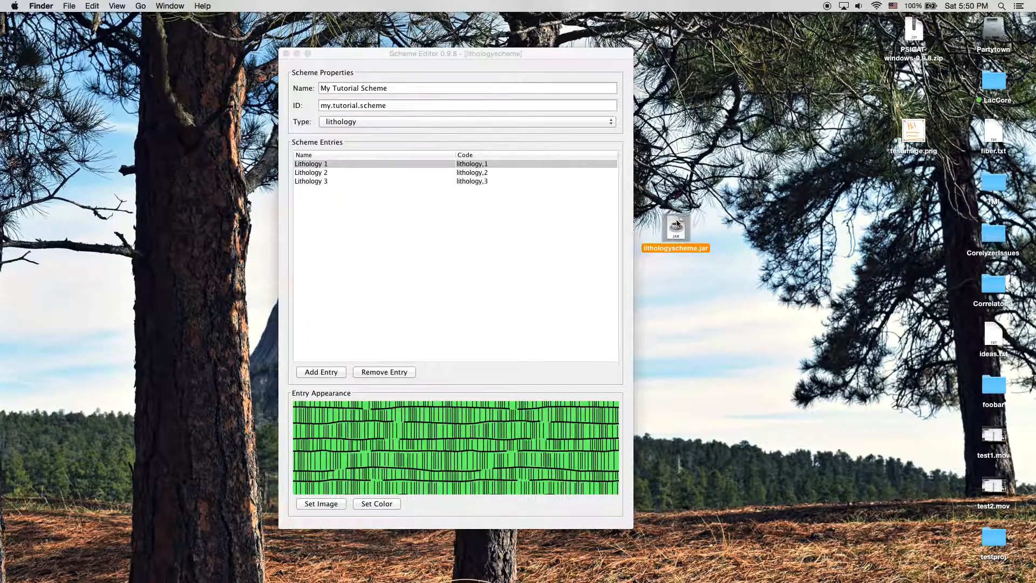
click(556, 57)
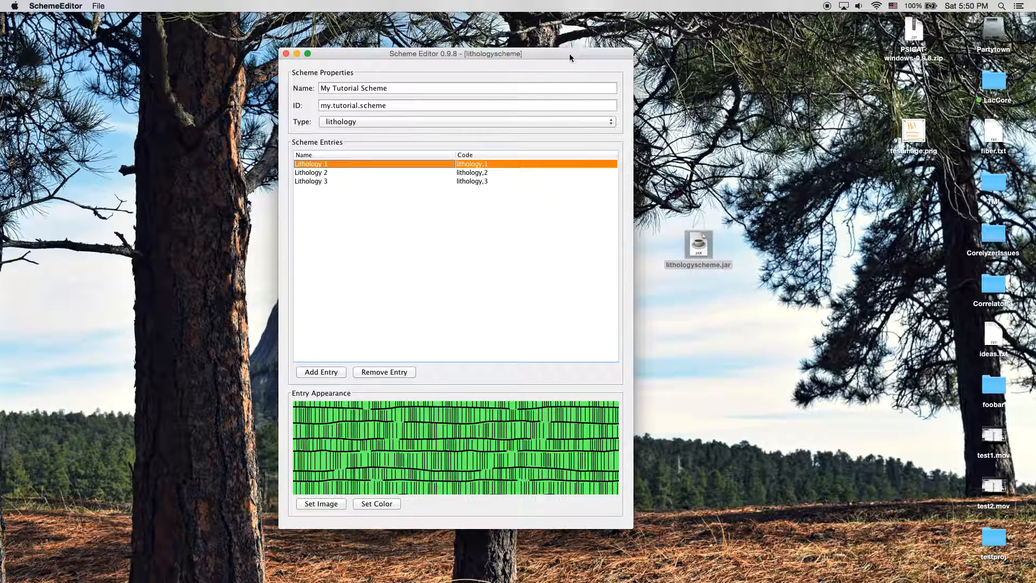
drag(535, 52, 538, 54)
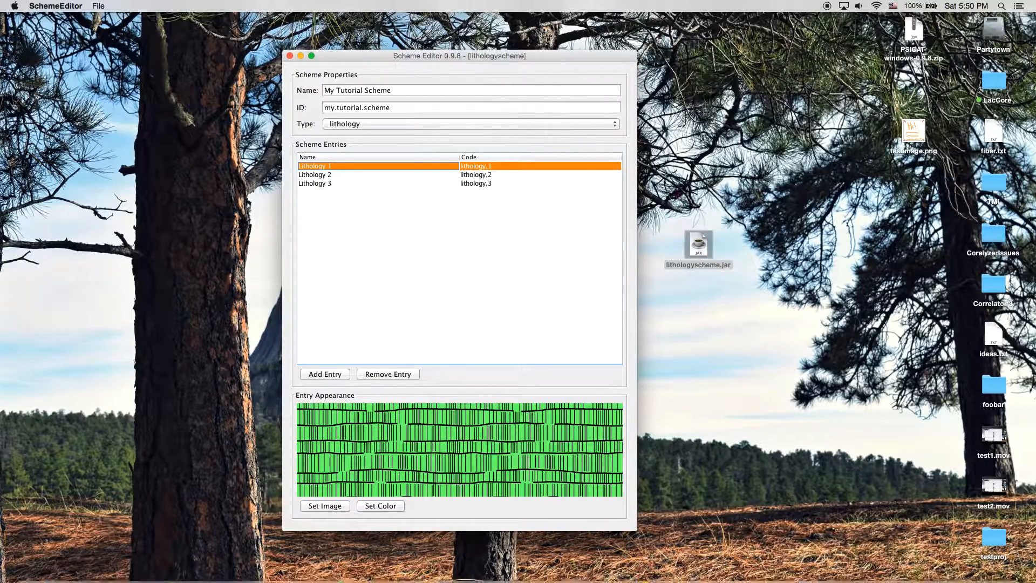
- Switch to PSICAT and move the lithologyscheme.jar desktop icon clear of its window
mouse_move(914, 574)
click(942, 561)
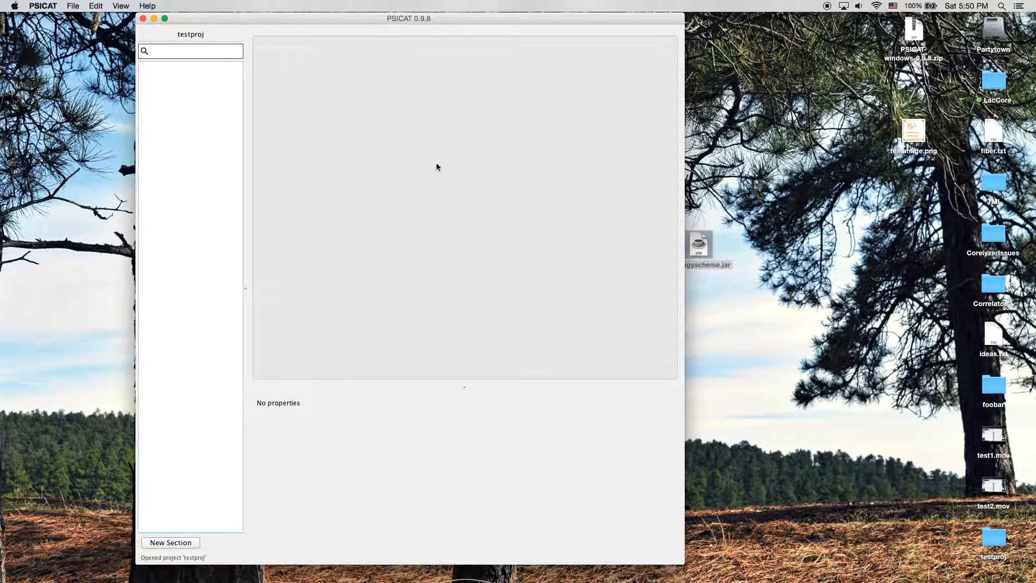
drag(285, 19, 279, 23)
drag(693, 248, 745, 227)
click(323, 22)
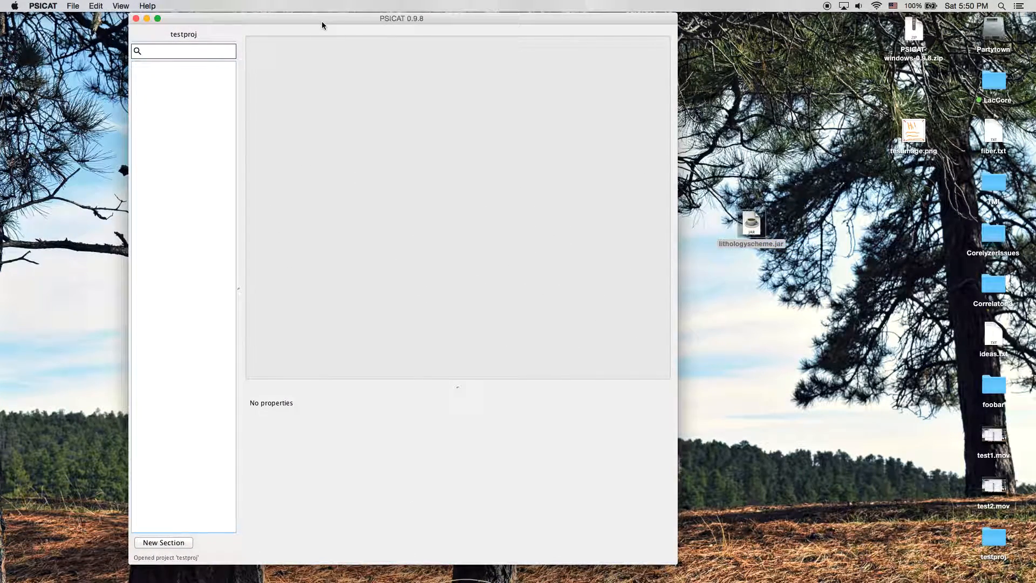
- Start a new project and set its directory to a testproj1 folder on the Desktop
click(80, 5)
mouse_move(86, 17)
click(200, 21)
click(501, 246)
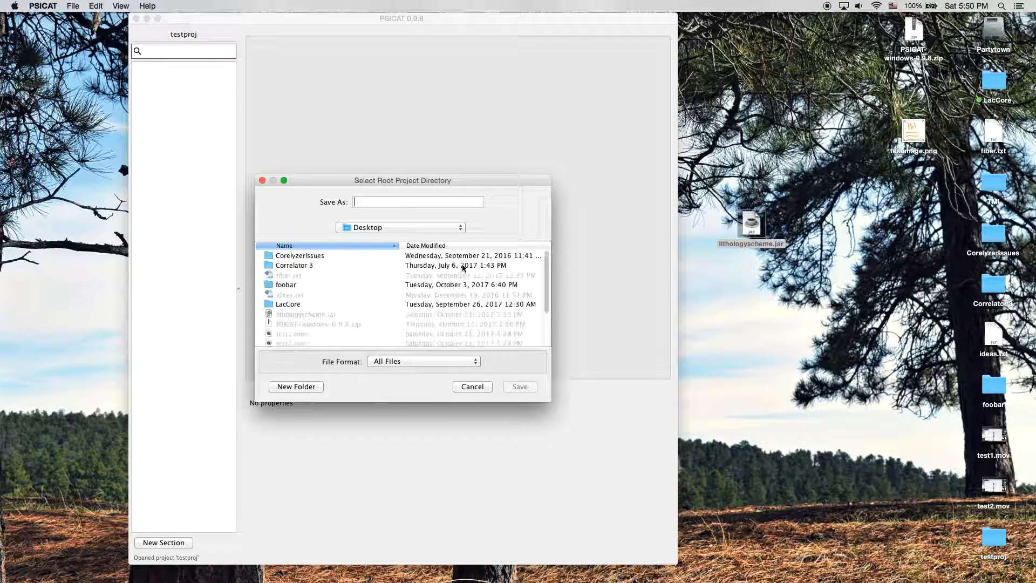
text(proj)
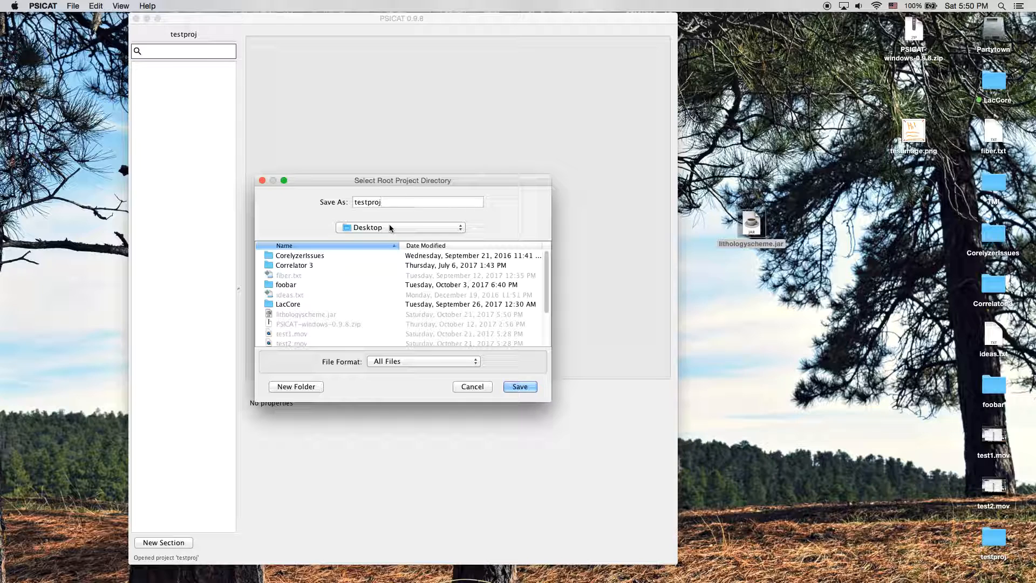
text(1)
click(520, 386)
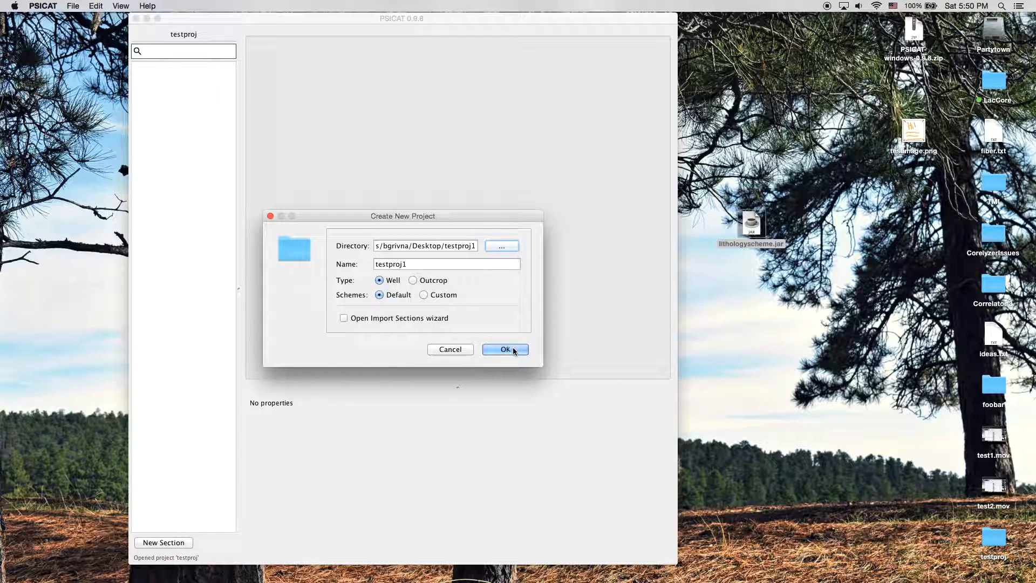
- Choose custom schemes for the testproj1 well project and create it
mouse_move(456, 214)
mouse_down()
mouse_move(494, 206)
mouse_move(452, 207)
mouse_up()
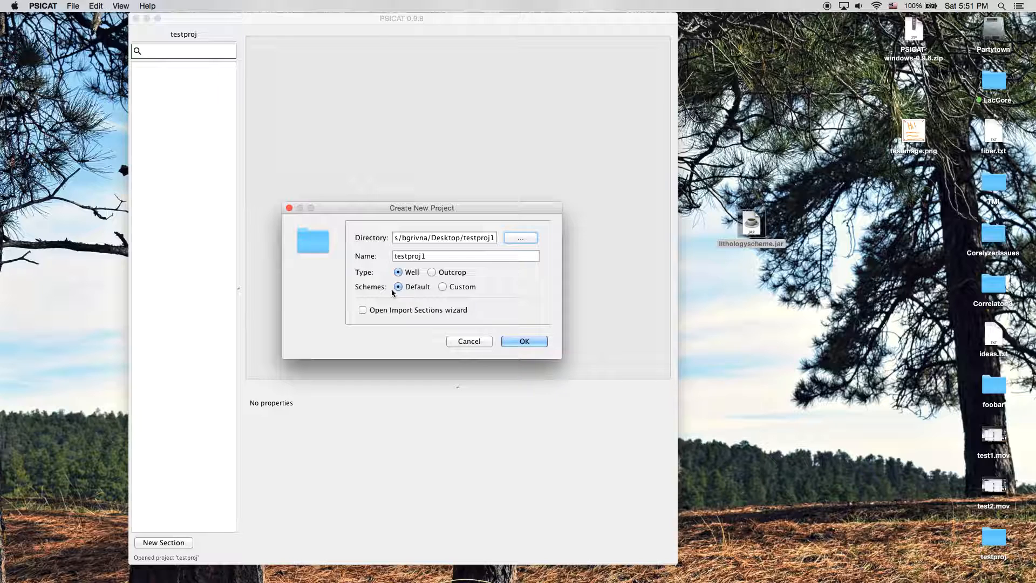
click(442, 287)
drag(491, 204, 508, 222)
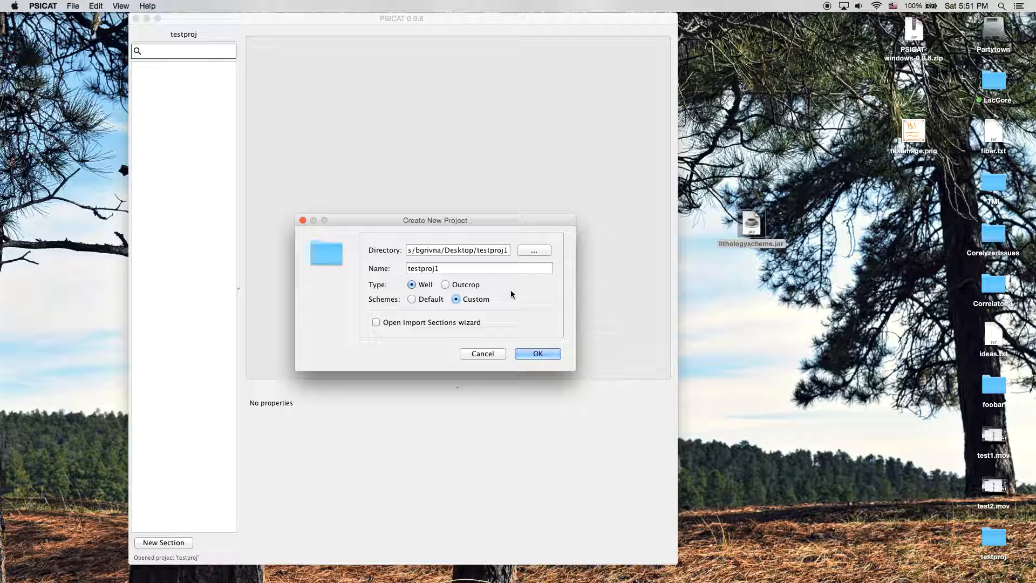
drag(479, 221, 478, 228)
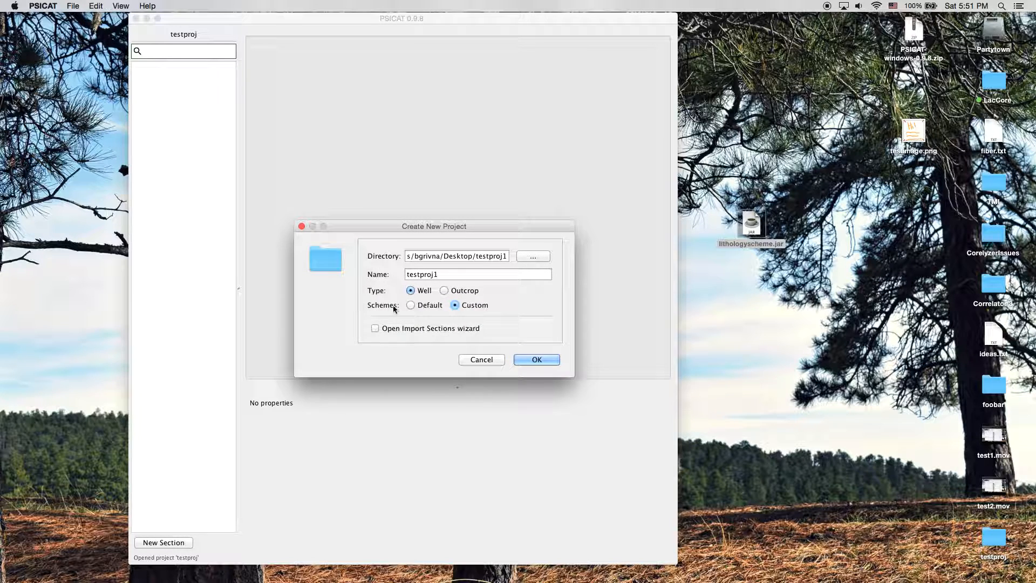
click(537, 360)
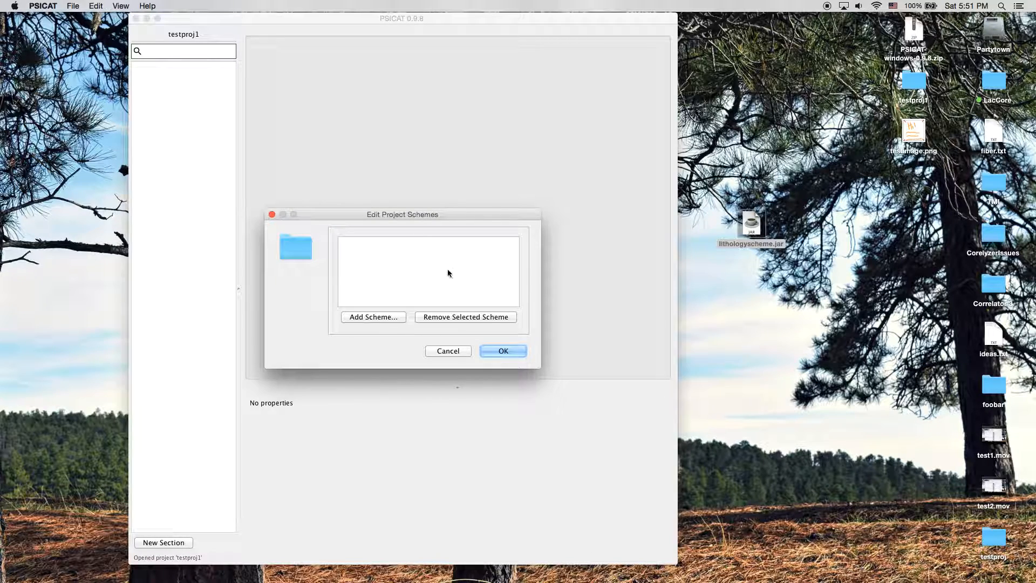
- Add lithologyscheme.jar from the Desktop to the project's schemes and accept the scheme list
mouse_move(407, 216)
mouse_down()
mouse_move(438, 240)
mouse_move(435, 210)
mouse_move(423, 202)
mouse_up()
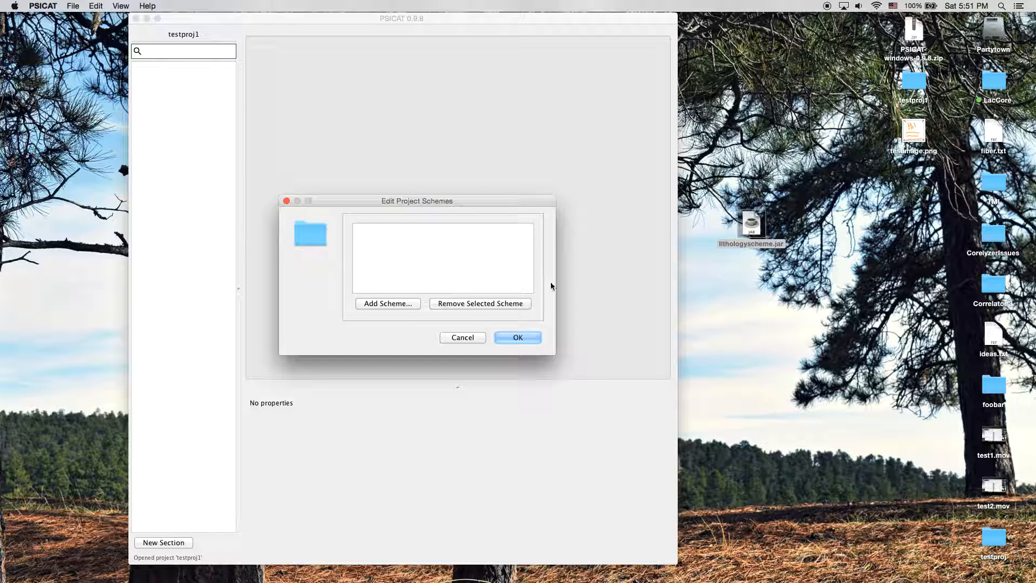
click(388, 304)
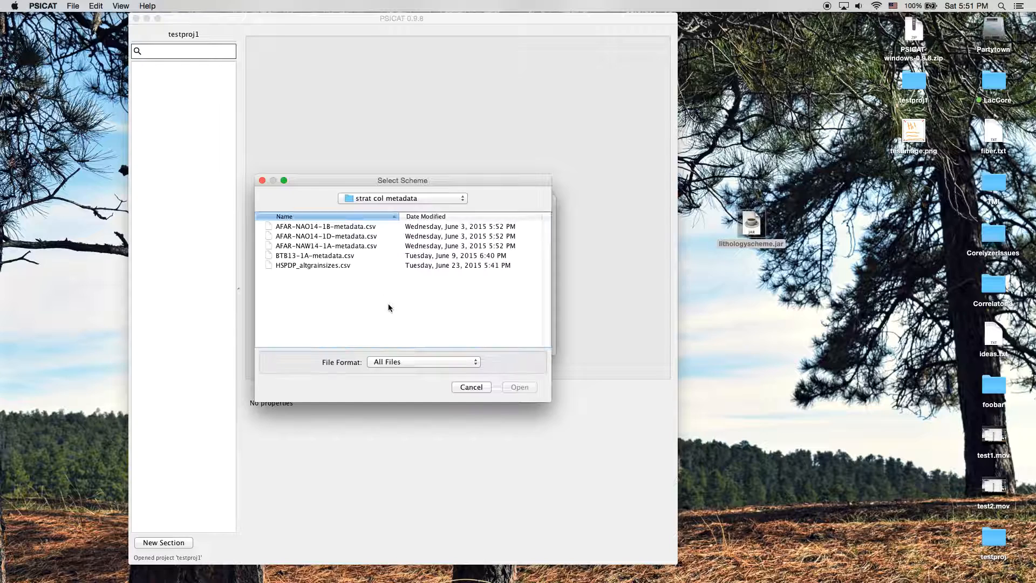
click(383, 199)
click(392, 227)
double_click(299, 265)
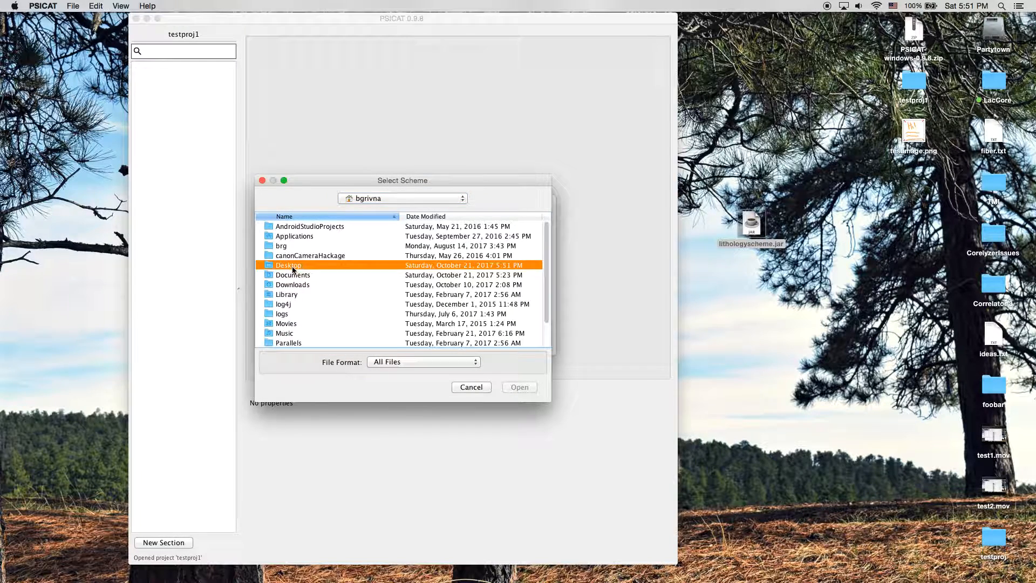
scroll(348, 295, down, 1)
click(308, 276)
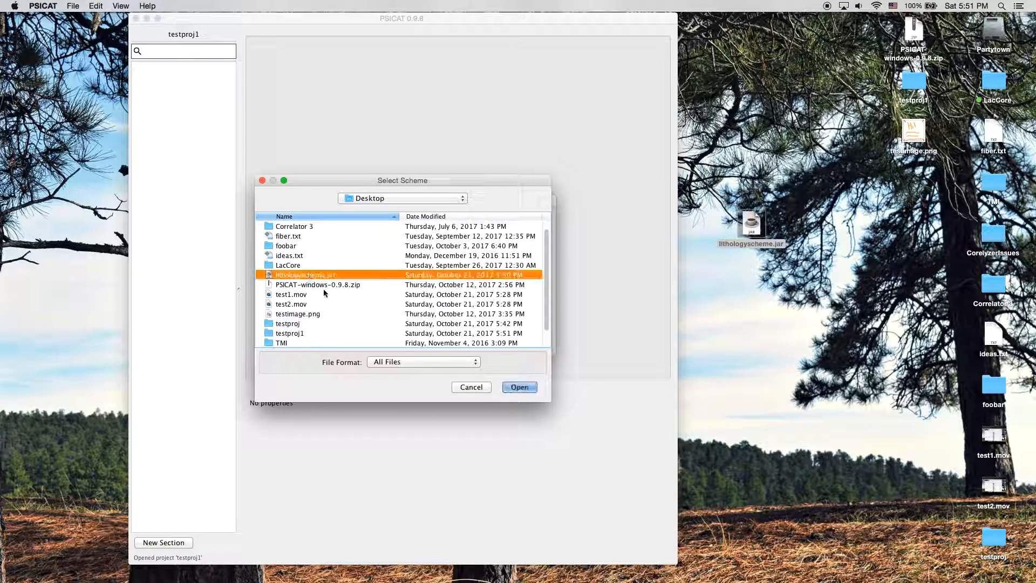
click(520, 387)
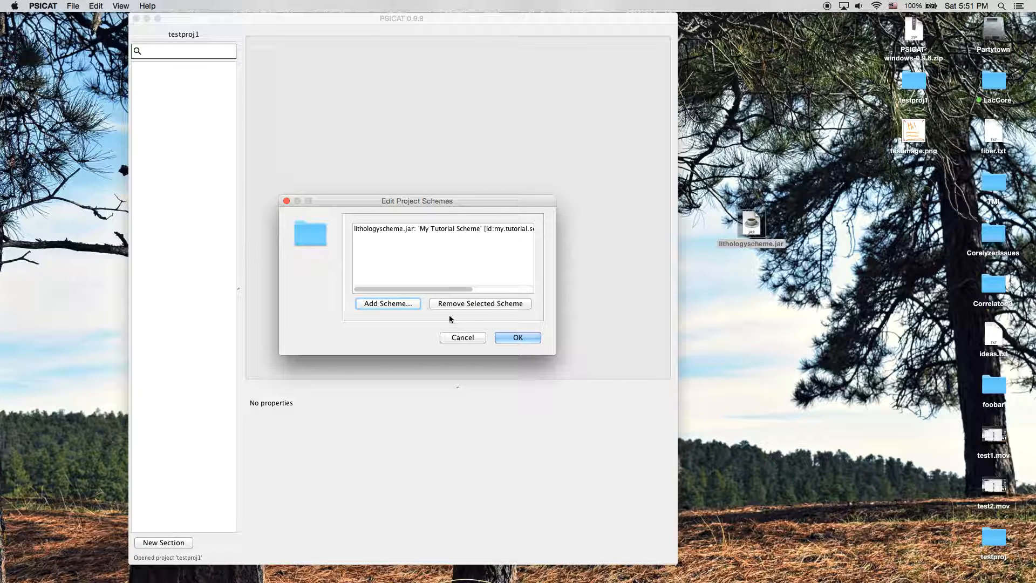
click(522, 338)
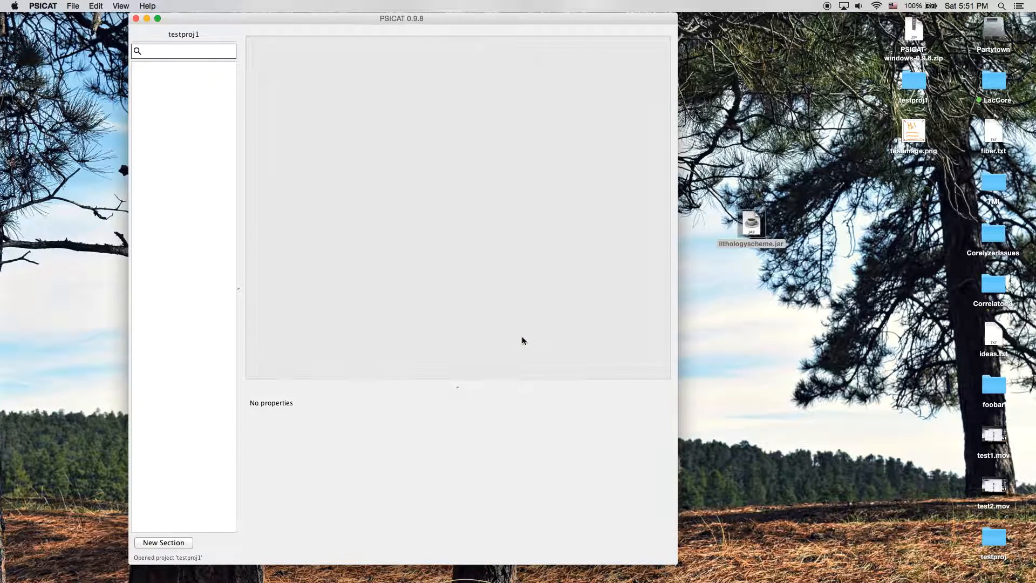
- Create a new section named section1 in testproj1, ranging from 0 to 1 m
drag(211, 19, 220, 19)
click(73, 6)
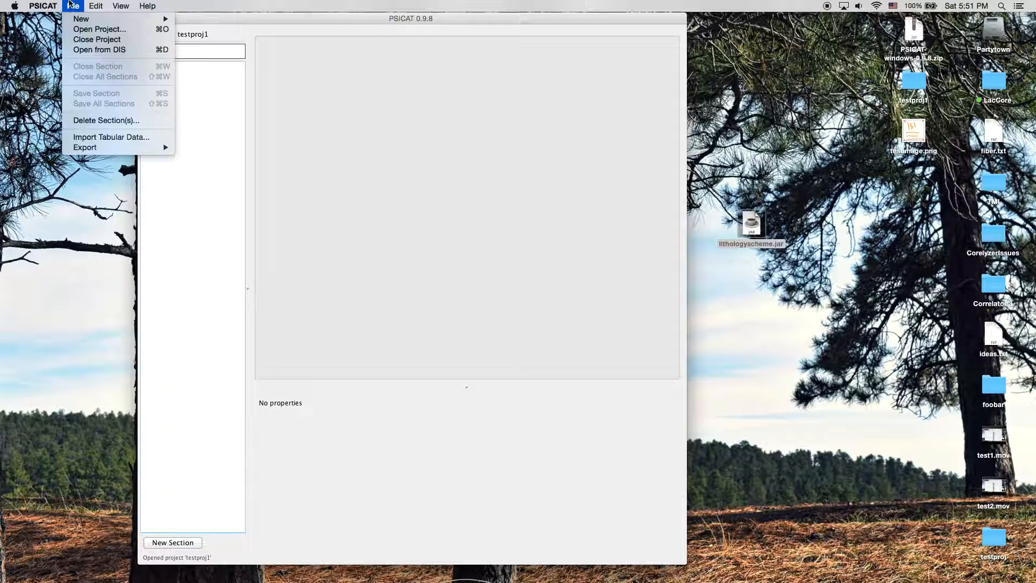
mouse_move(84, 19)
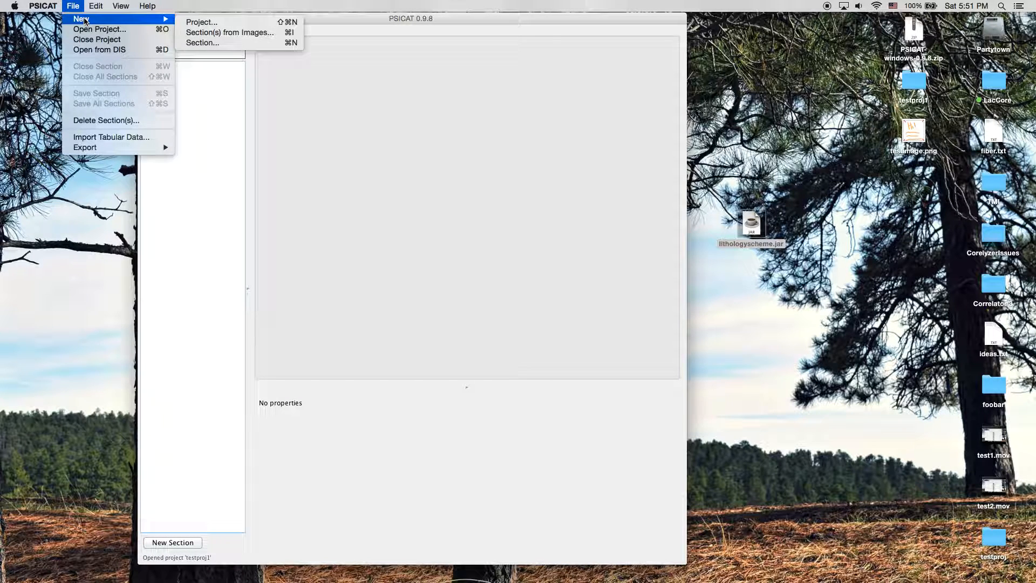
click(219, 42)
text(section1)
key(Tab)
text(0)
key(Tab)
text(12)
key(BackSpace)
click(455, 307)
drag(446, 233, 461, 238)
click(540, 350)
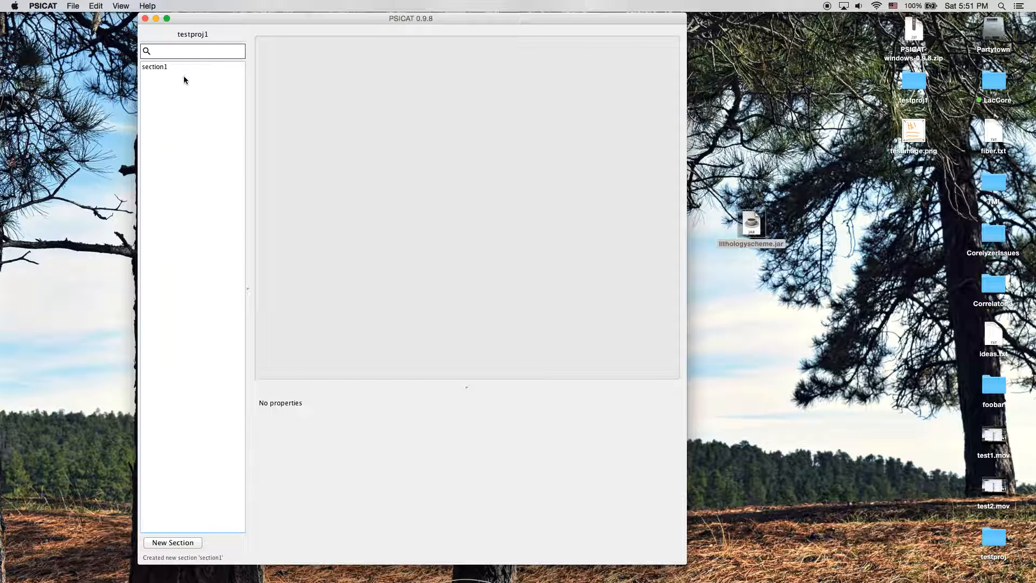
- Open section1 and draw an interval from 0 to 0.2 m in the Intervals column
click(157, 66)
double_click(157, 67)
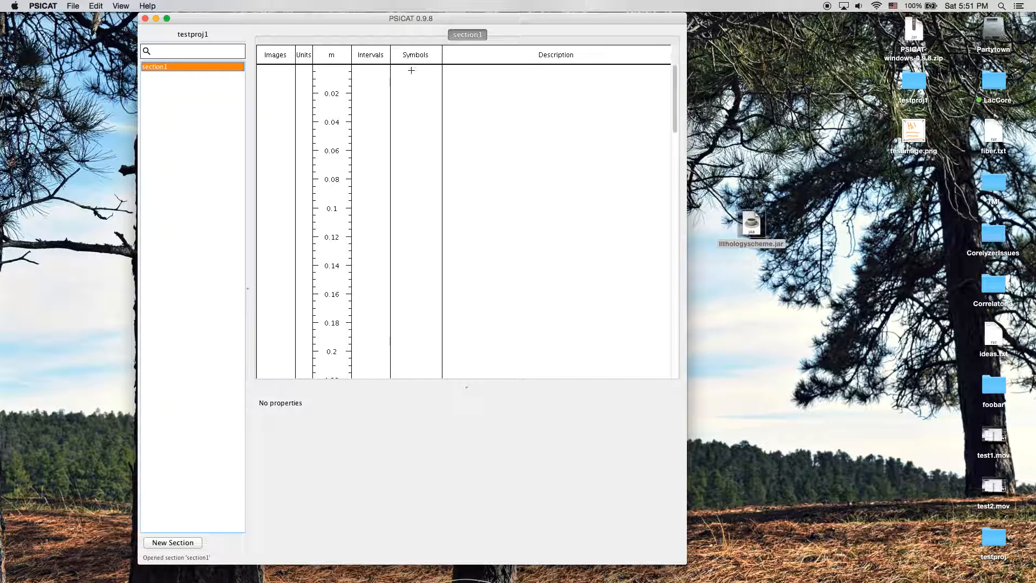
drag(677, 94, 676, 4)
drag(375, 134, 364, 351)
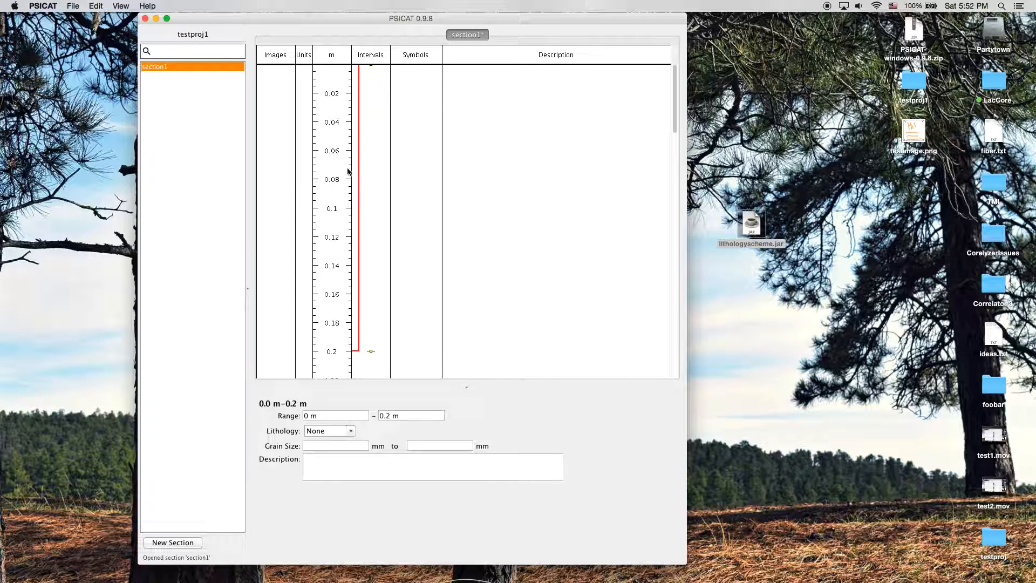
- Try Lithology 1 and Lithology 2 on the 0–0.2 m interval, and settle on Lithology 3
click(351, 432)
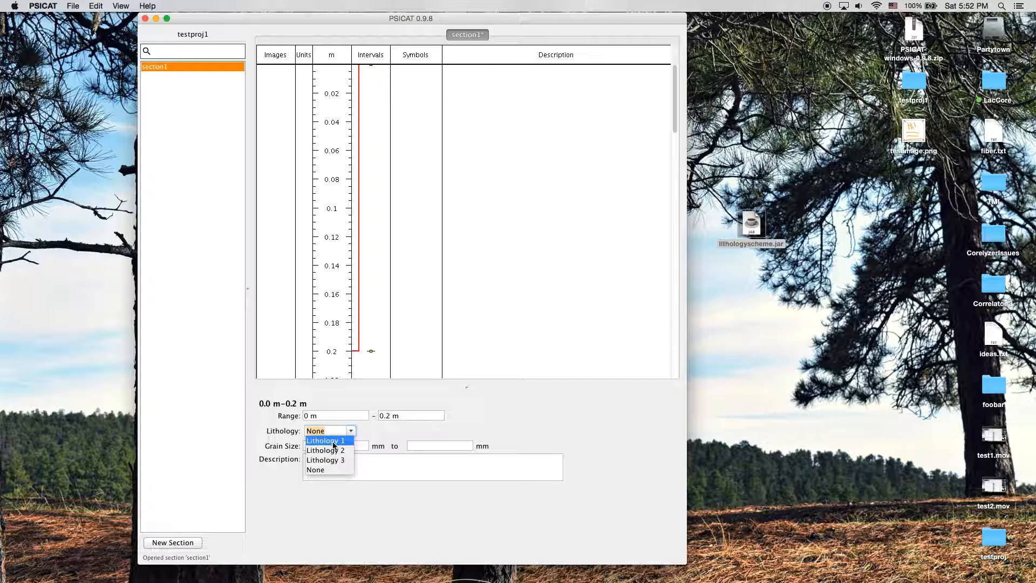
click(333, 442)
click(364, 432)
click(345, 450)
click(364, 431)
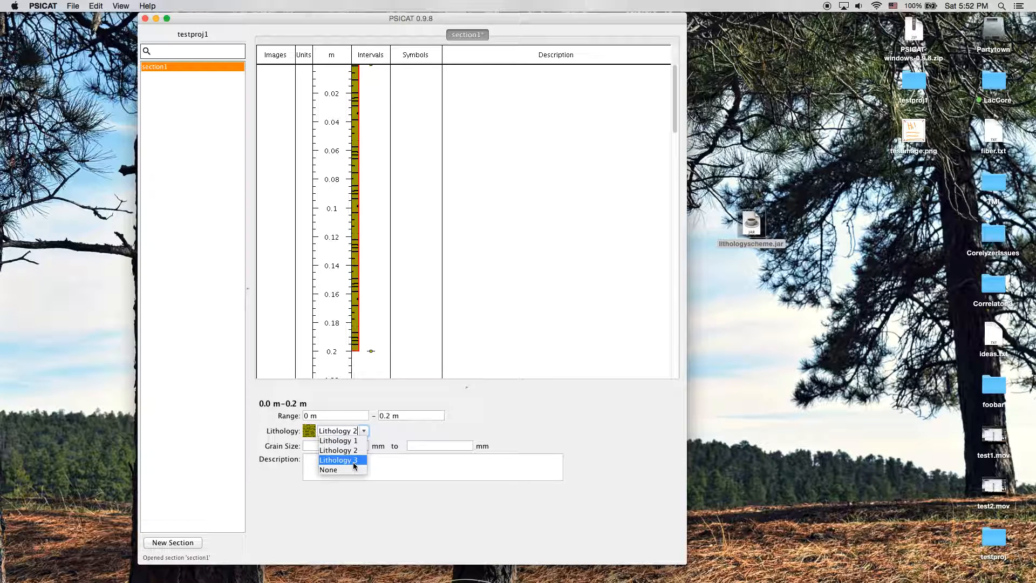
click(353, 461)
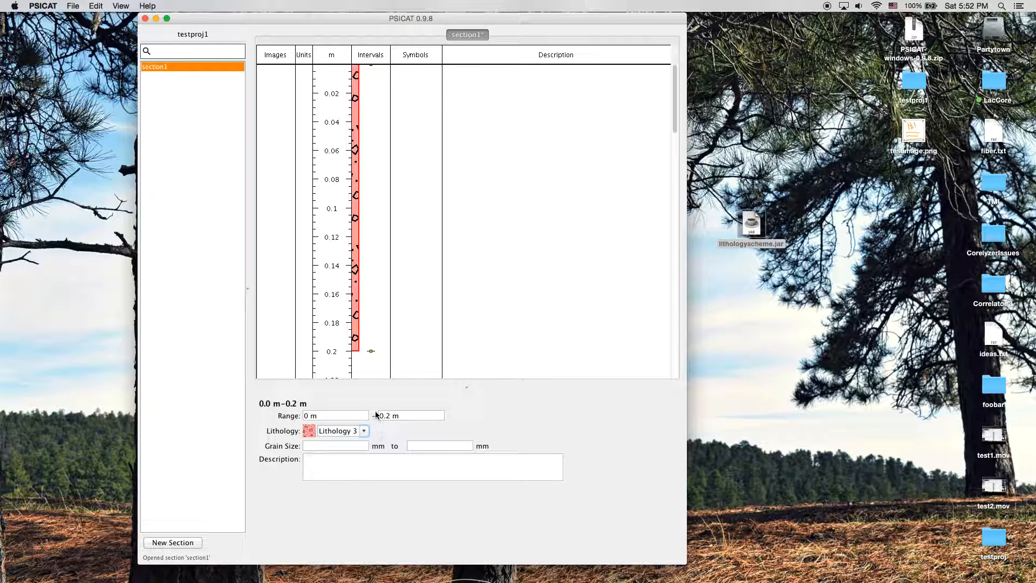
- Add a second interval from 0.2 m to about 0.26 m and set its lithology to Lithology 2
scroll(365, 275, down, 10)
click(372, 268)
click(372, 269)
click(364, 431)
click(345, 461)
click(364, 431)
click(346, 453)
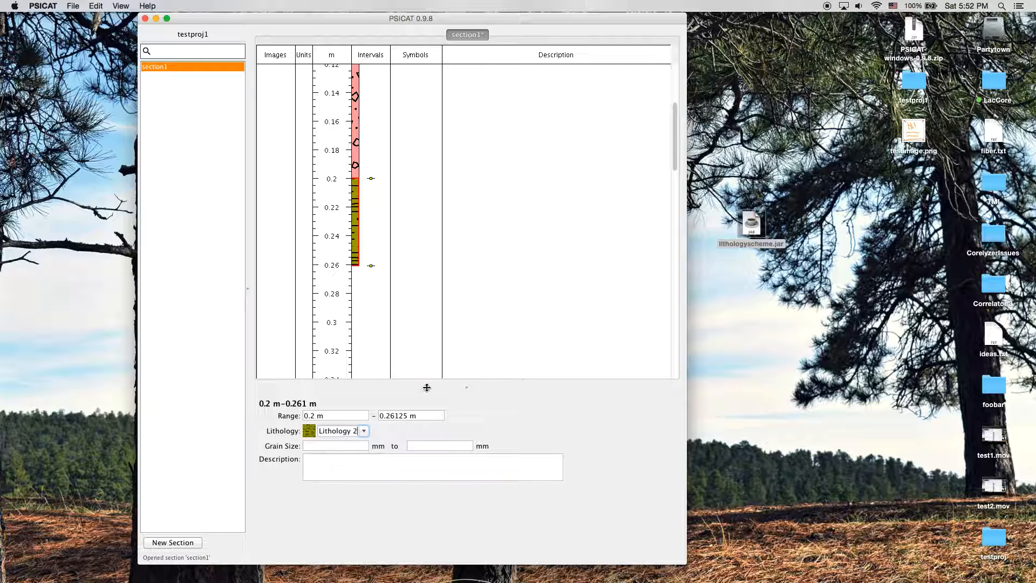
- Add a unit from 0 to about 0.14 m, name it UNIT I, and review its scheme options while leaving None selected
scroll(486, 243, up, 6)
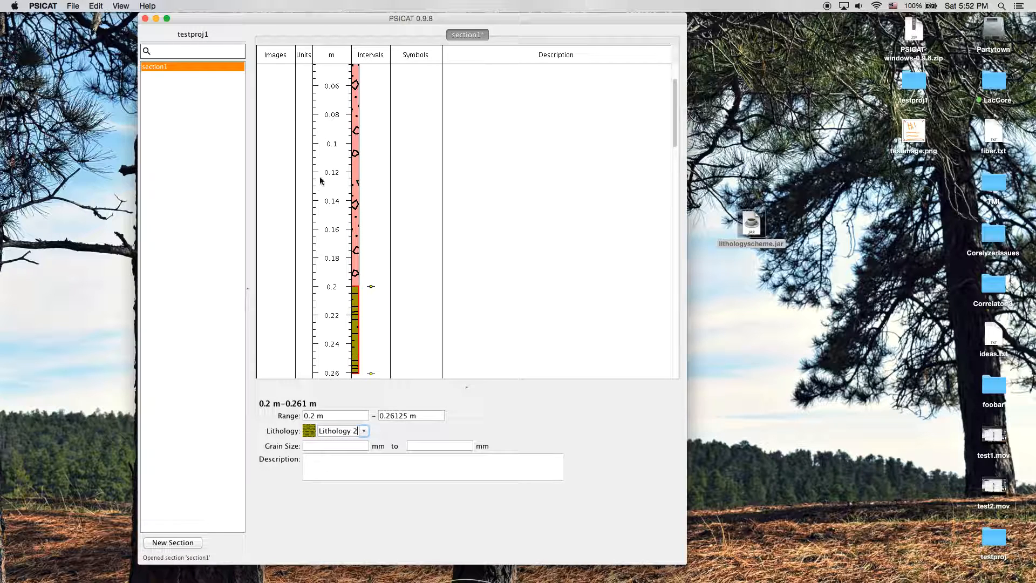
click(310, 204)
click(350, 458)
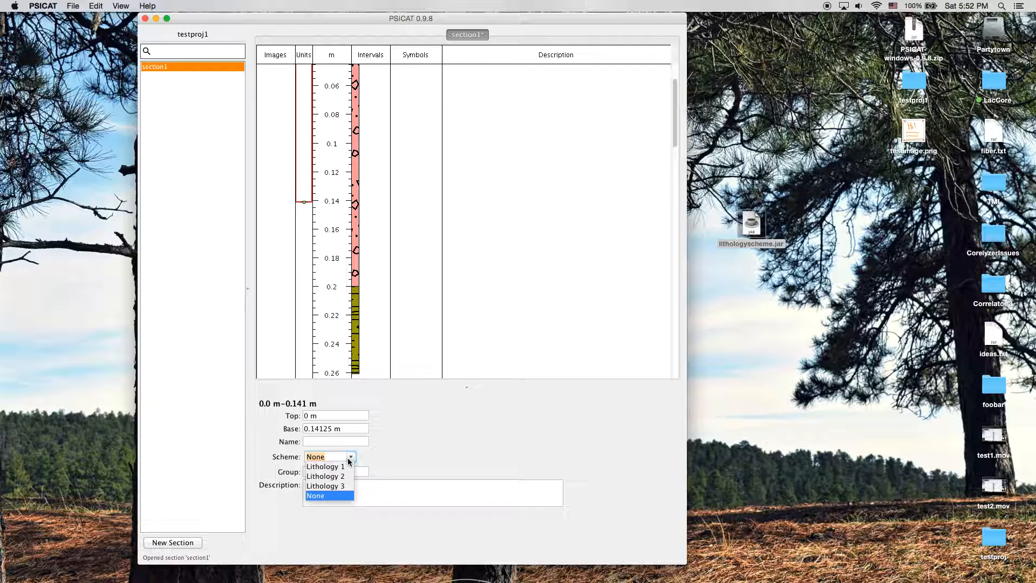
click(387, 454)
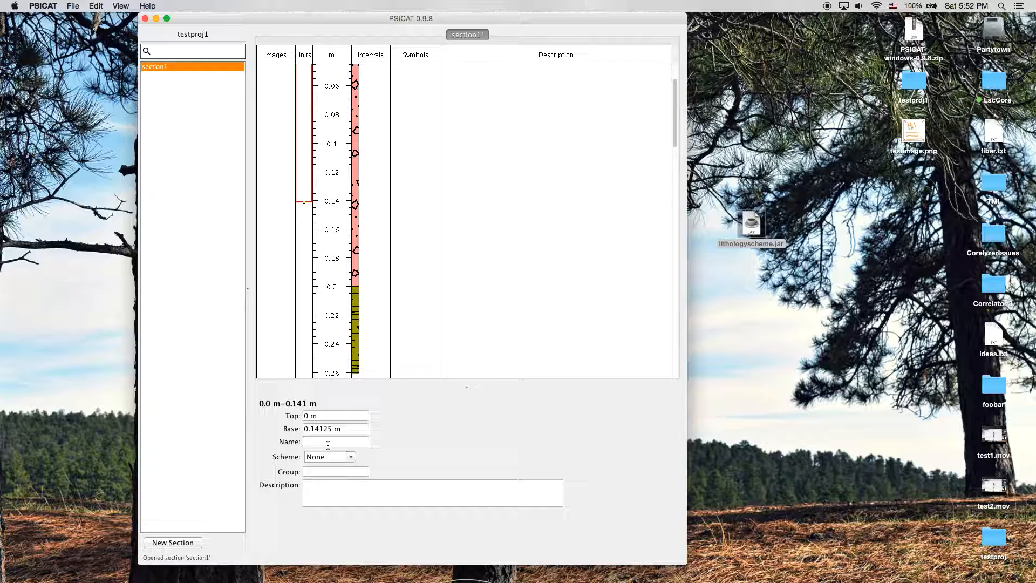
text(NIT)
scroll(305, 100, up, 2)
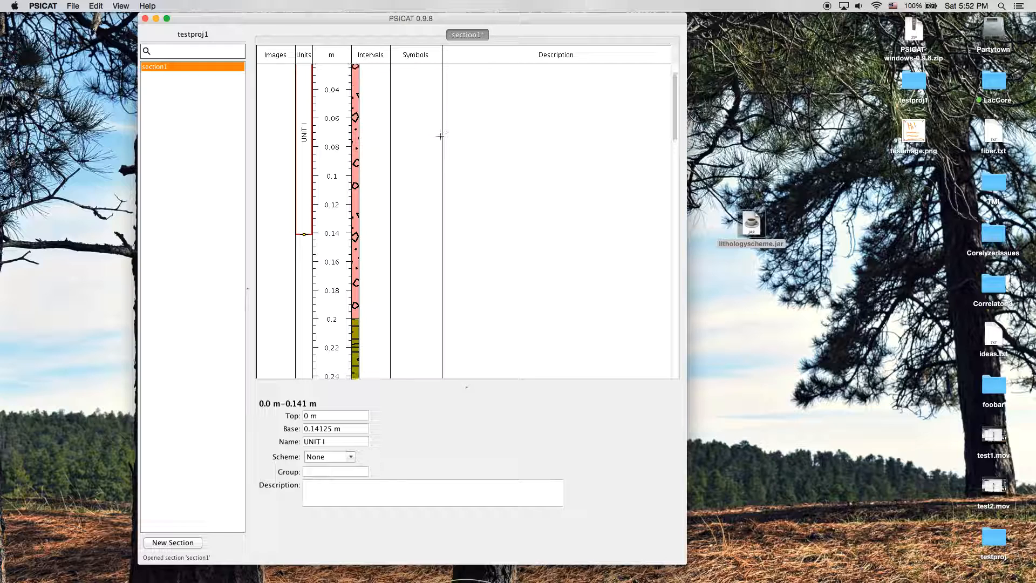
click(351, 461)
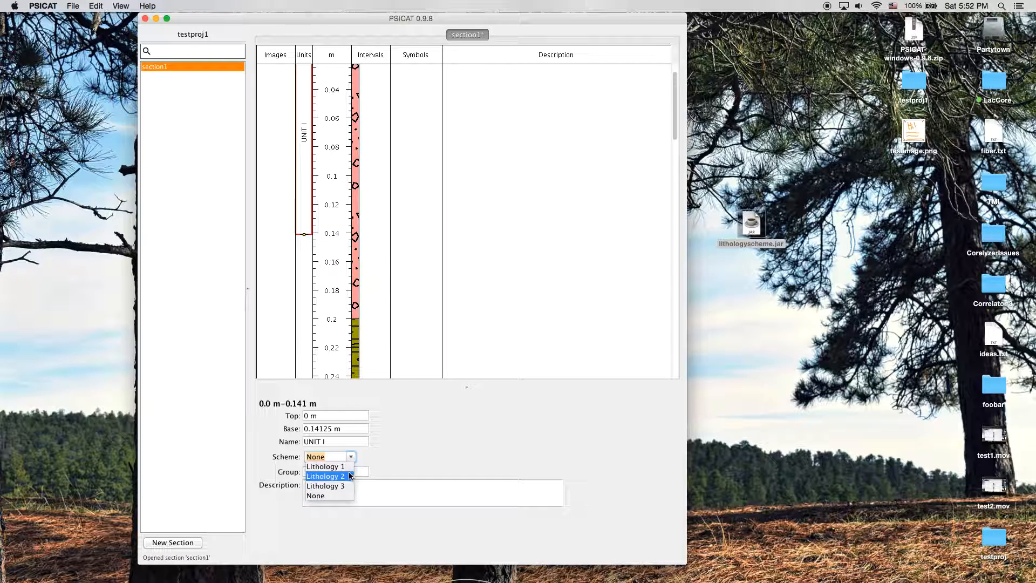
click(455, 439)
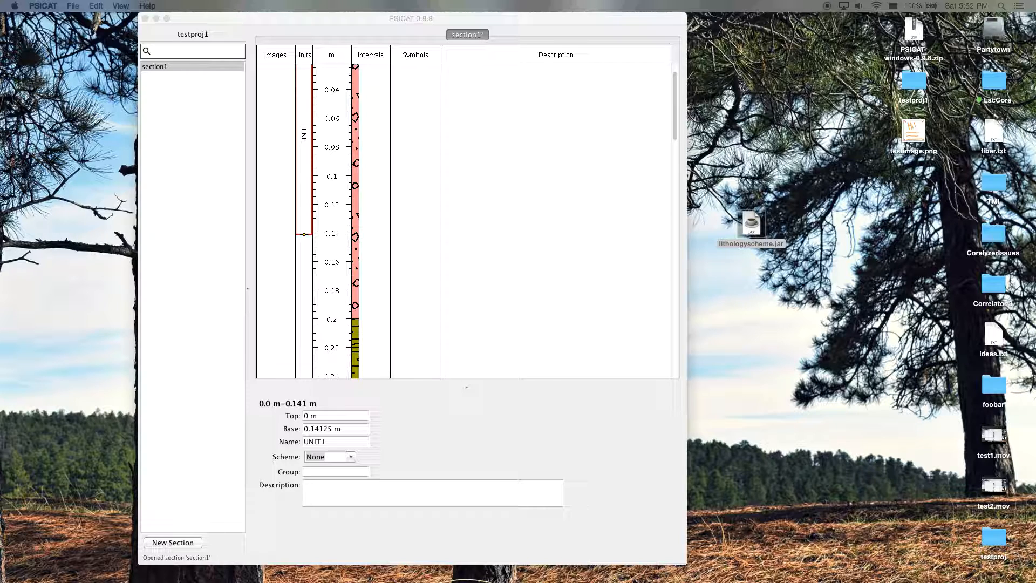
- Place a trial symbol at about 0.078 m in the Symbols column, check its scheme options and delete it
drag(368, 18, 379, 20)
scroll(406, 158, up, 3)
click(410, 157)
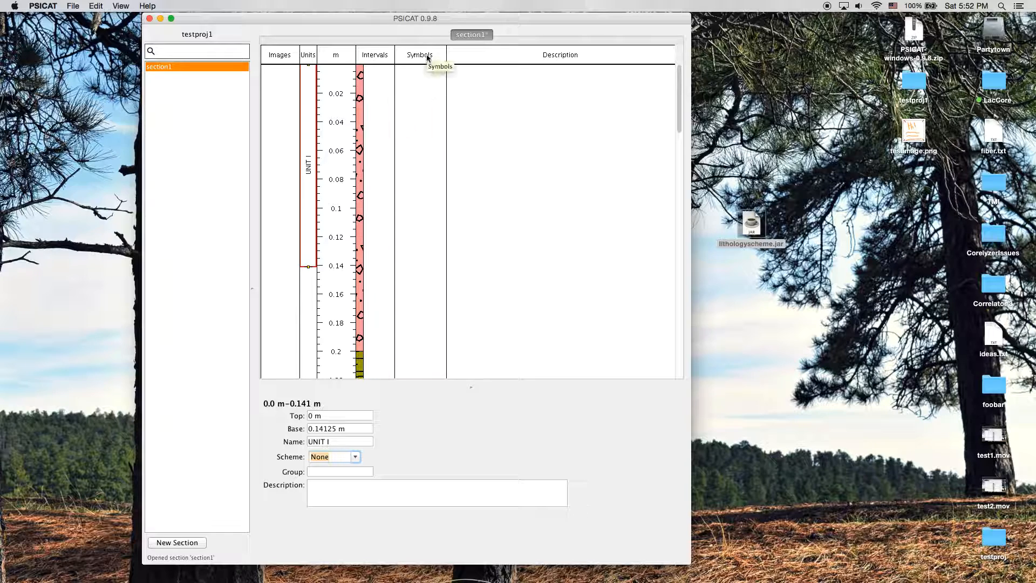
click(405, 175)
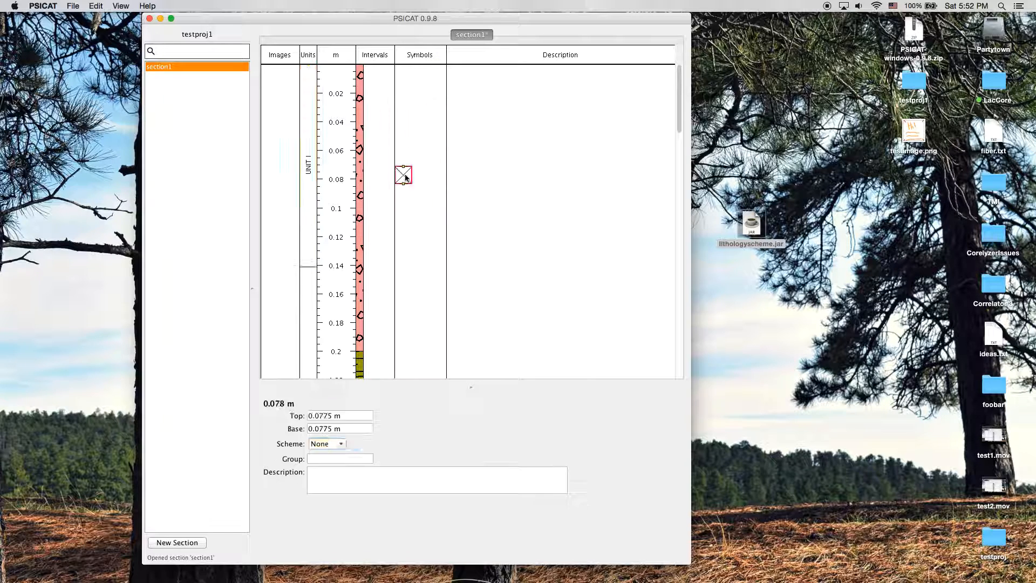
click(341, 444)
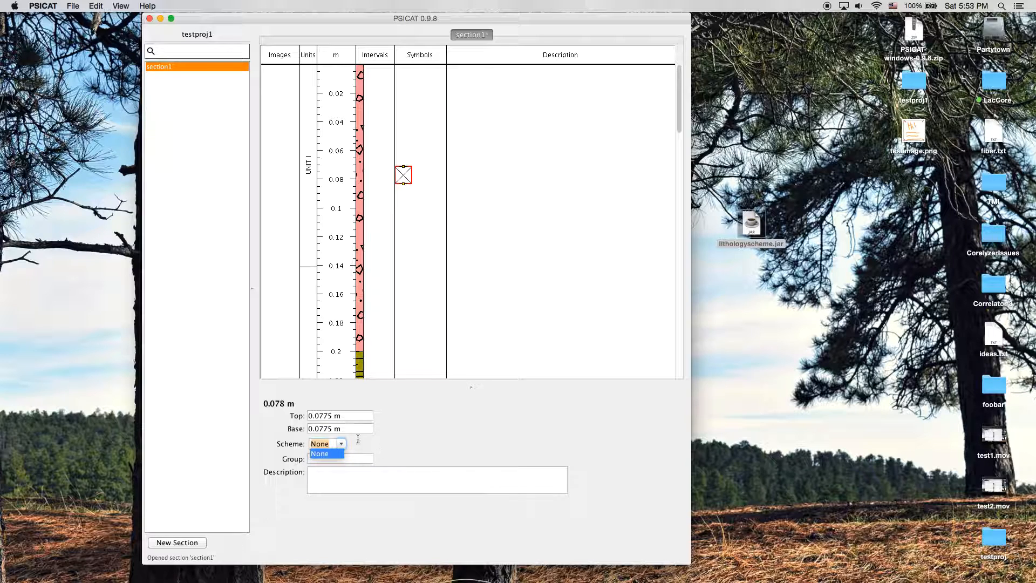
click(392, 447)
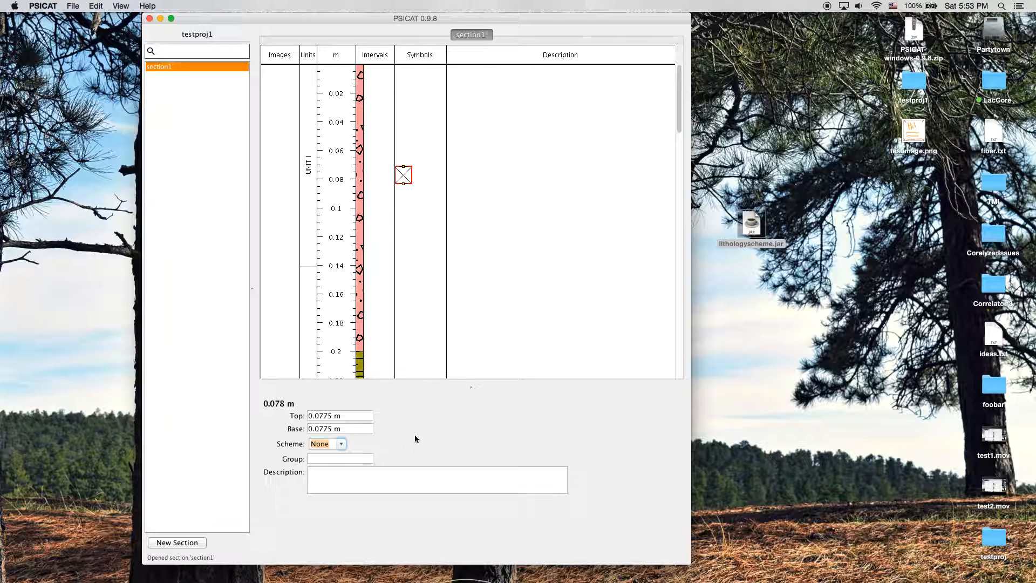
click(427, 19)
key(Delete)
- Save section1 and switch to the Scheme Editor
click(74, 6)
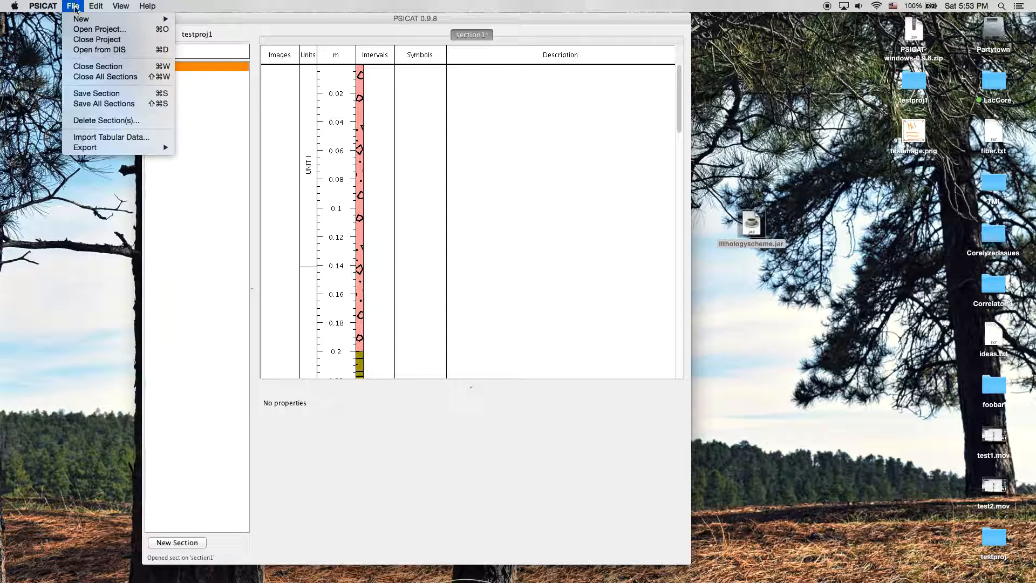
click(96, 93)
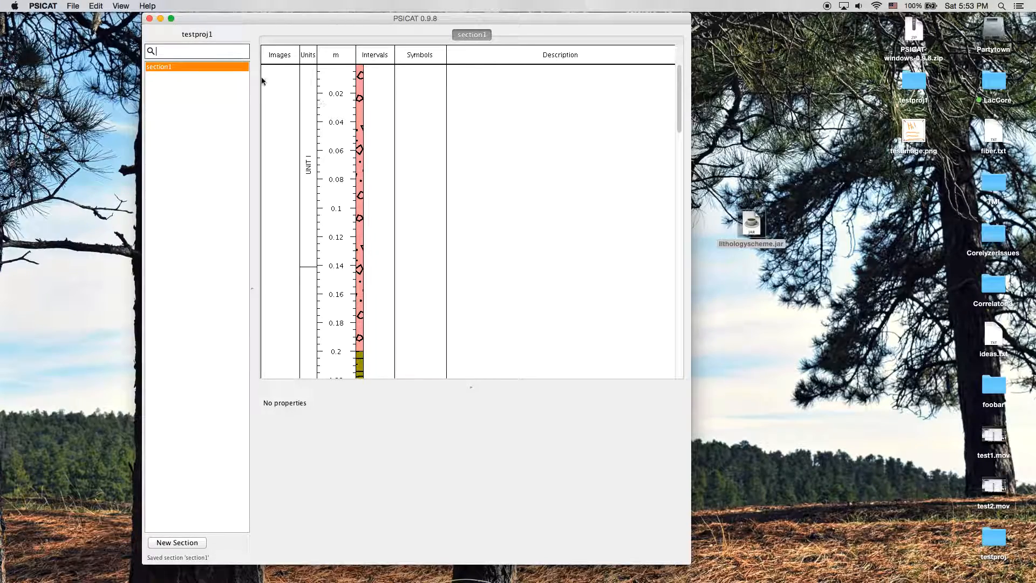
click(160, 18)
click(439, 57)
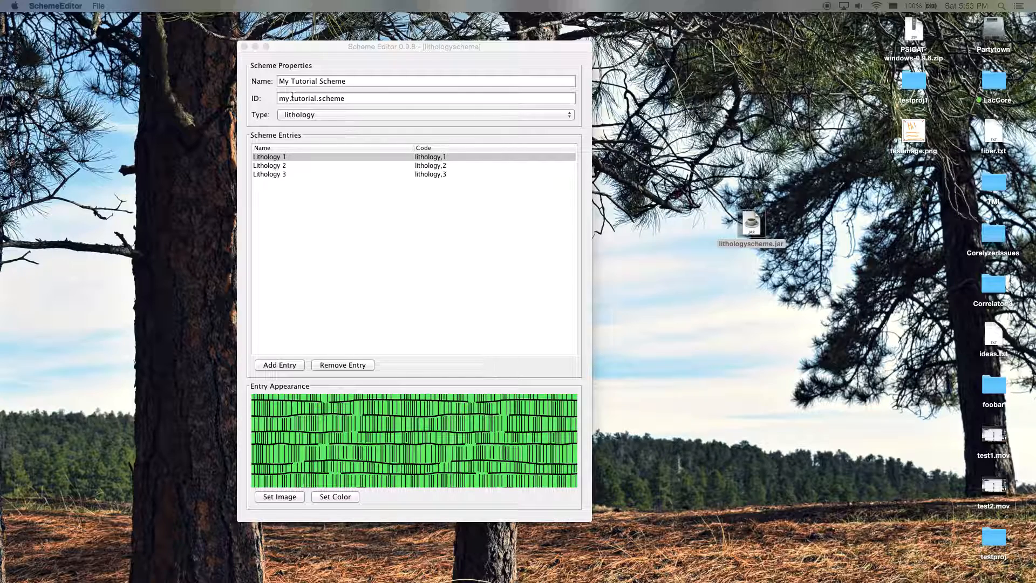
click(328, 46)
- Create a new scheme named My Symbol Scheme with ID my.symbol.scheme and type symbol
click(98, 6)
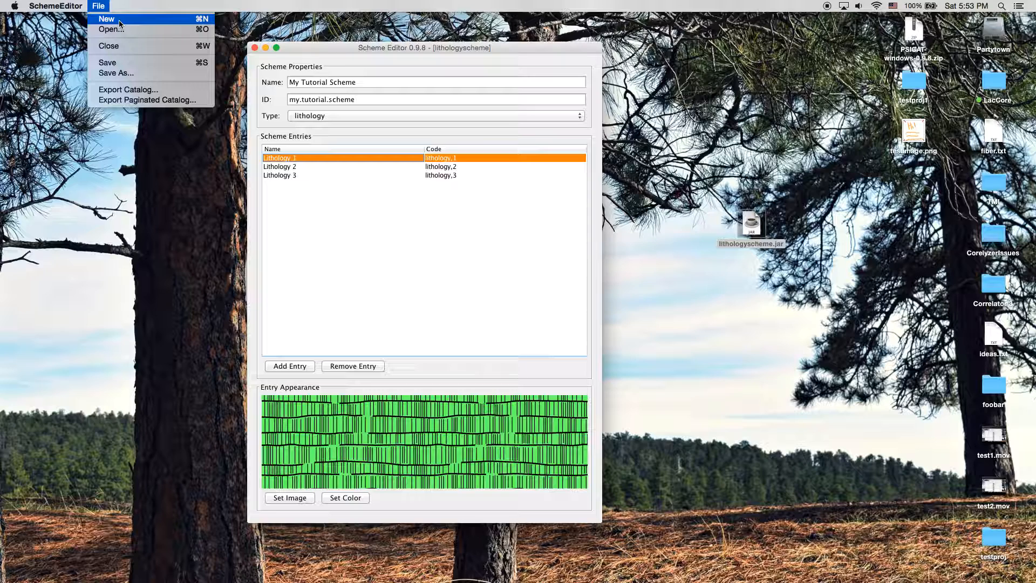
click(118, 21)
drag(428, 50, 428, 40)
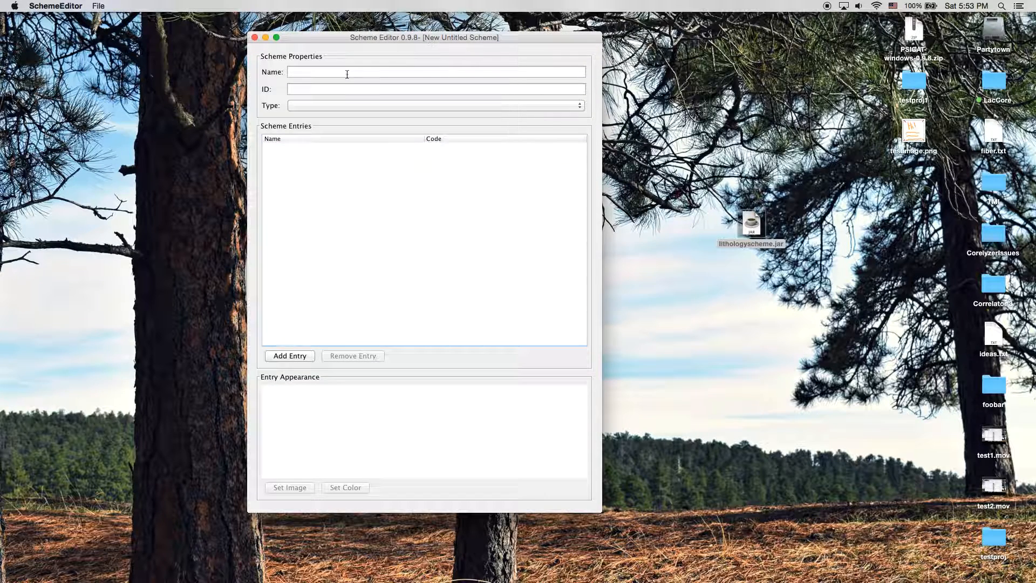
click(356, 73)
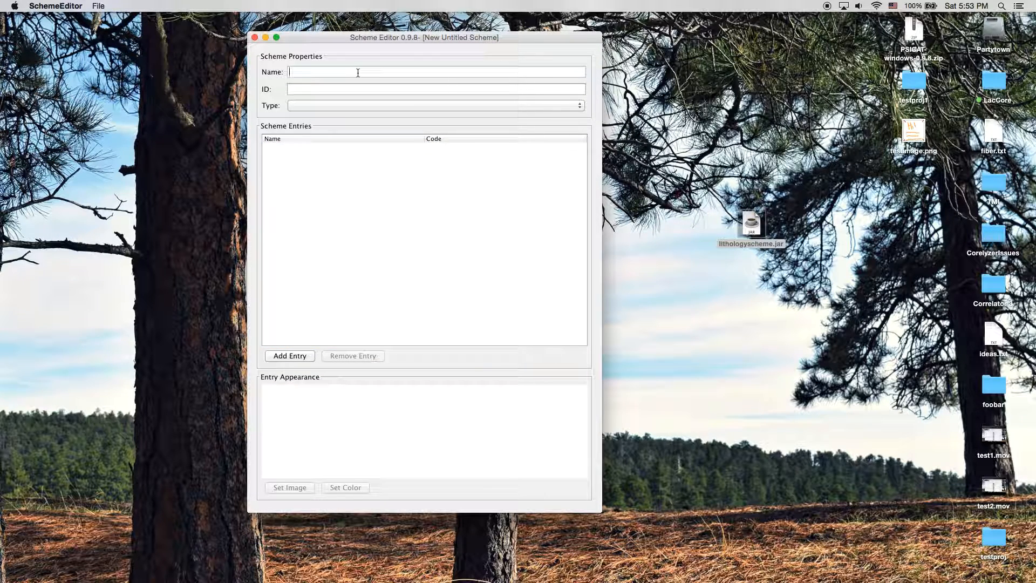
text(My Symbol Scheme)
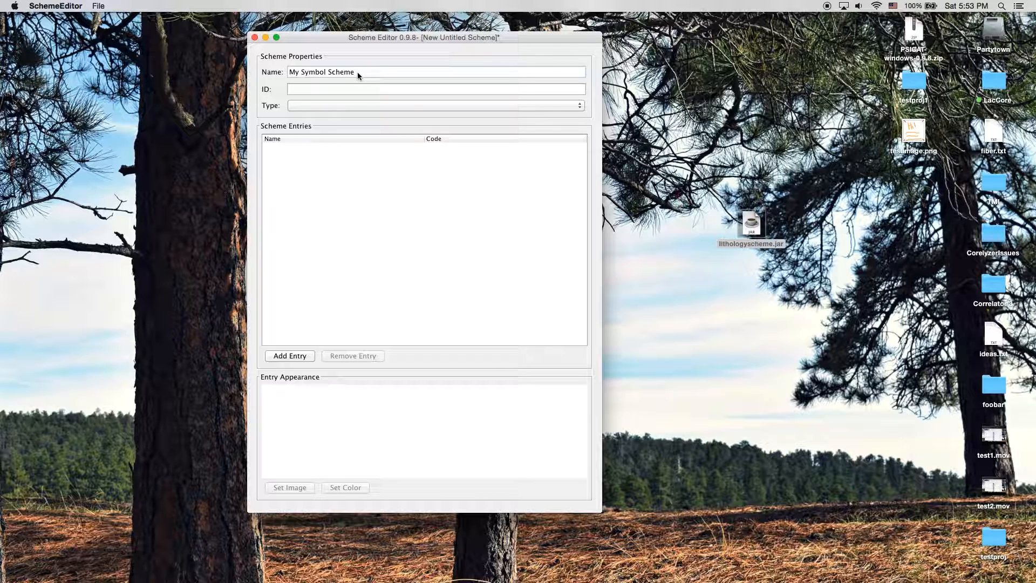
key(Tab)
click(371, 86)
click(420, 105)
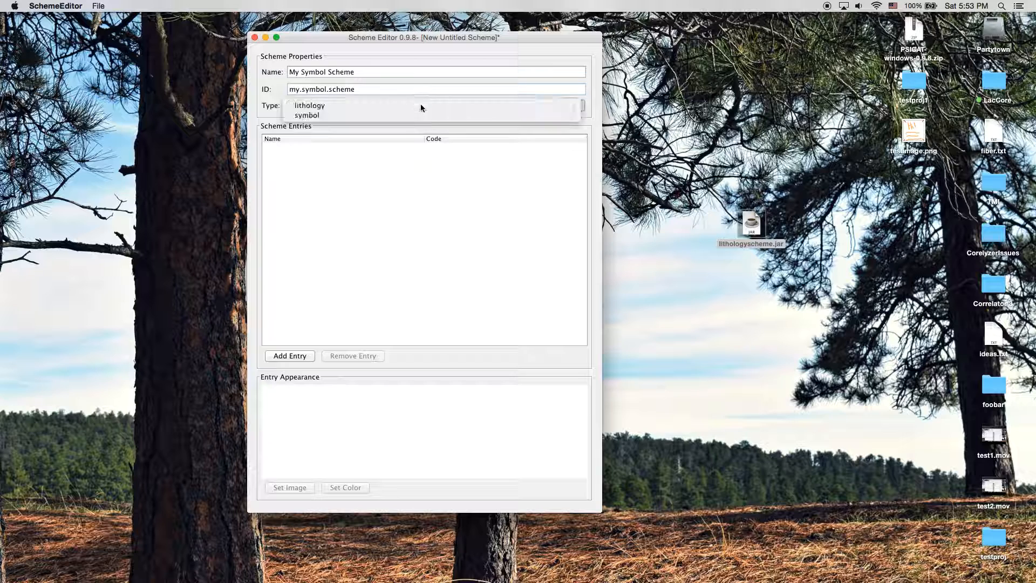
click(316, 115)
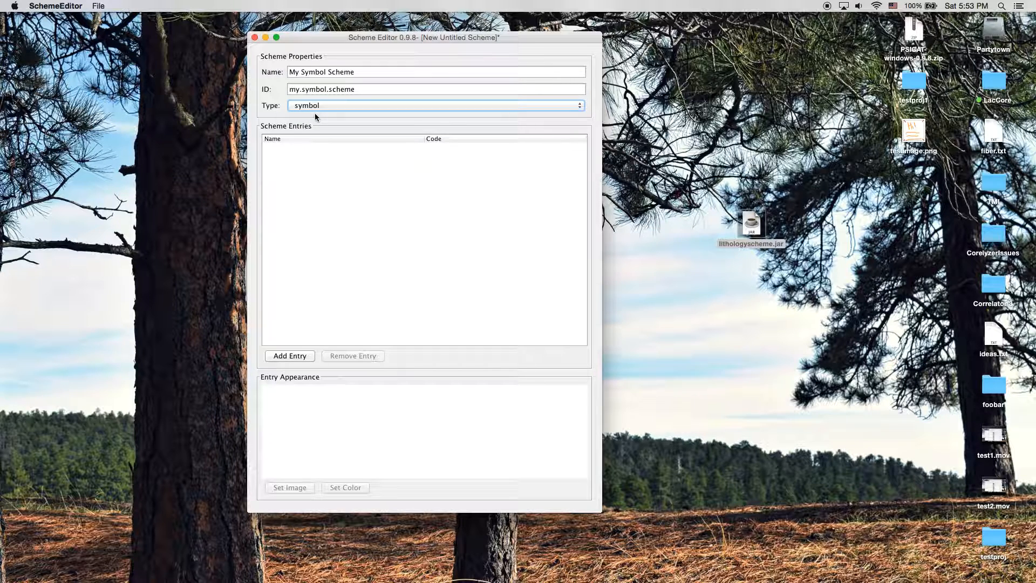
- Add an entry named Symbol 1 to the scheme and assign it the Chondrites image
click(293, 357)
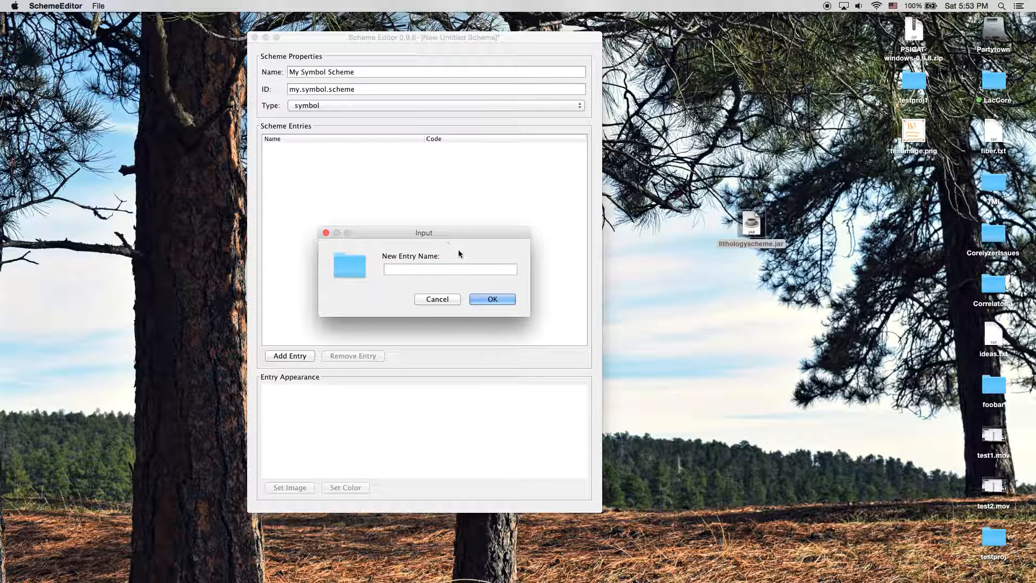
text(Symbol 1)
key(Return)
click(298, 487)
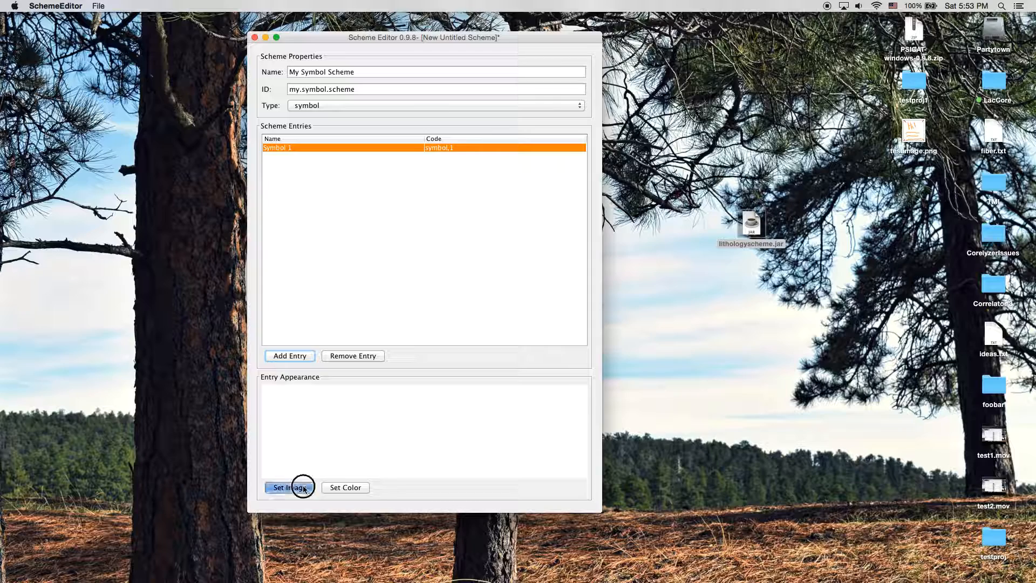
drag(380, 154, 497, 199)
drag(651, 244, 652, 252)
scroll(650, 250, down, 5)
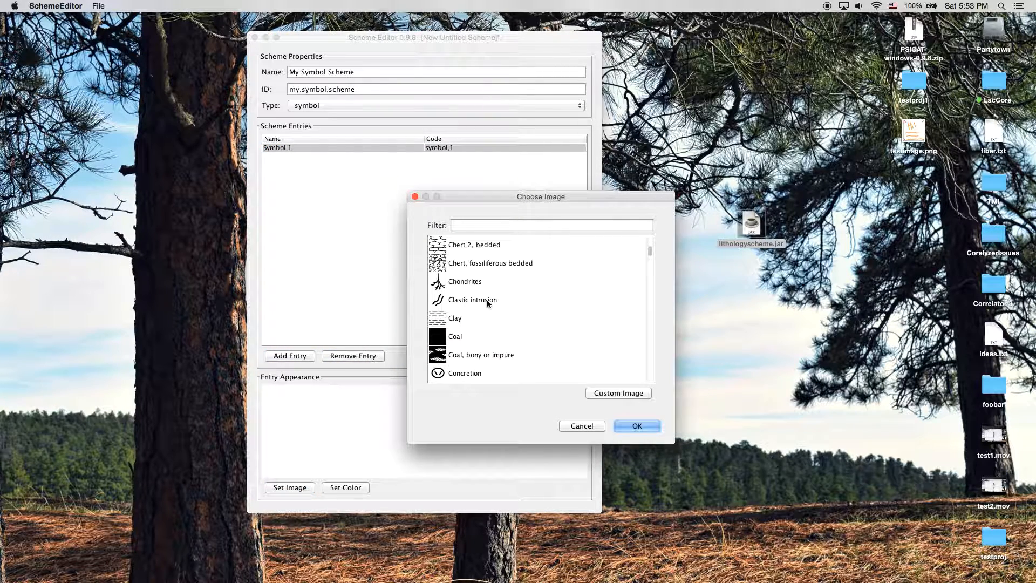
click(467, 282)
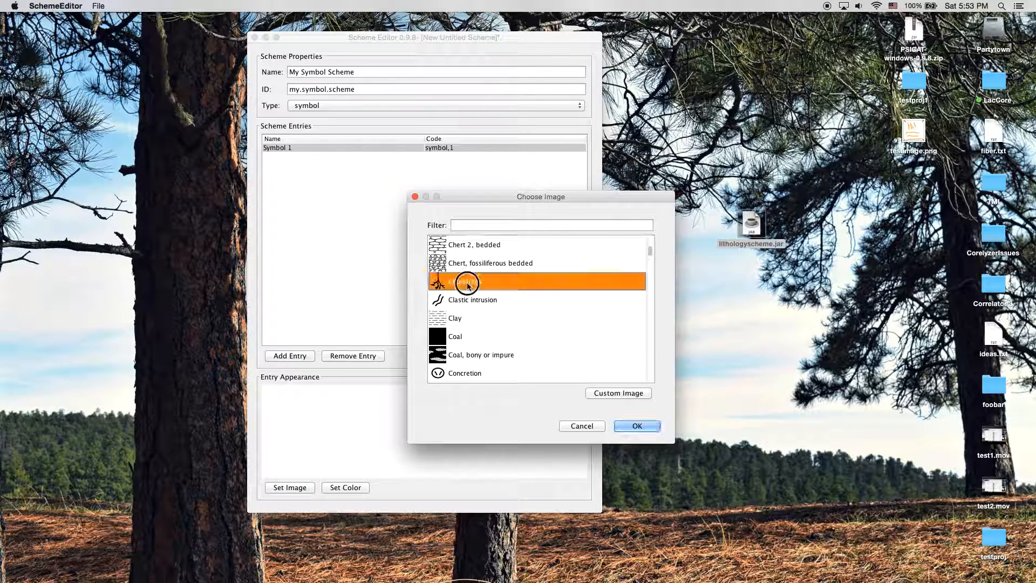
click(638, 426)
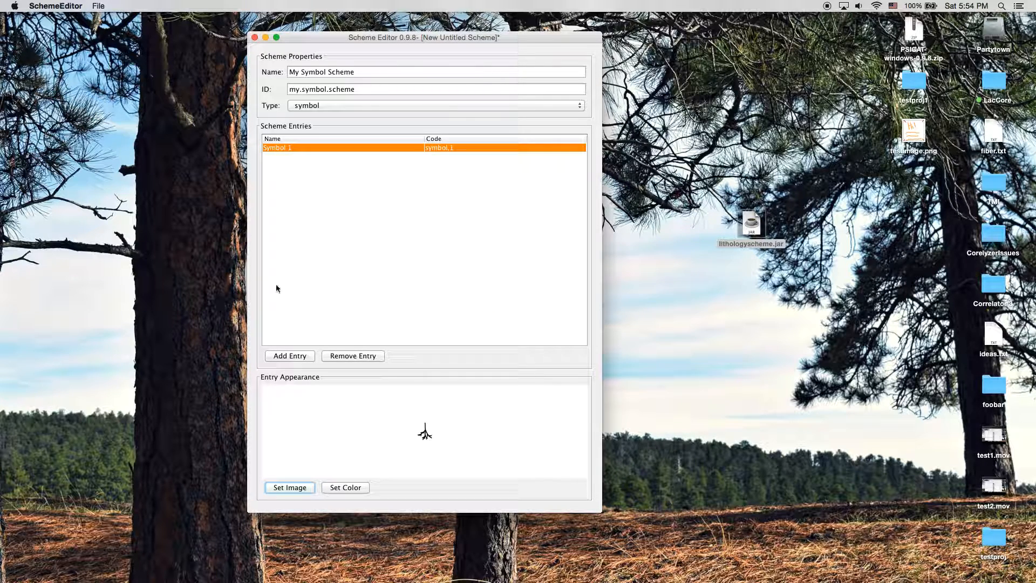
drag(482, 39, 480, 34)
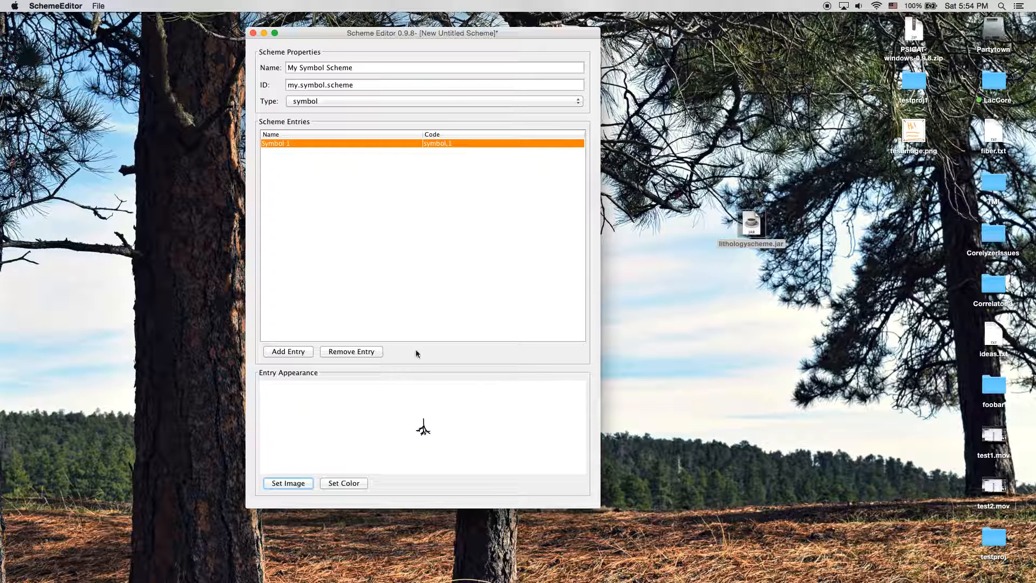
drag(497, 33, 494, 33)
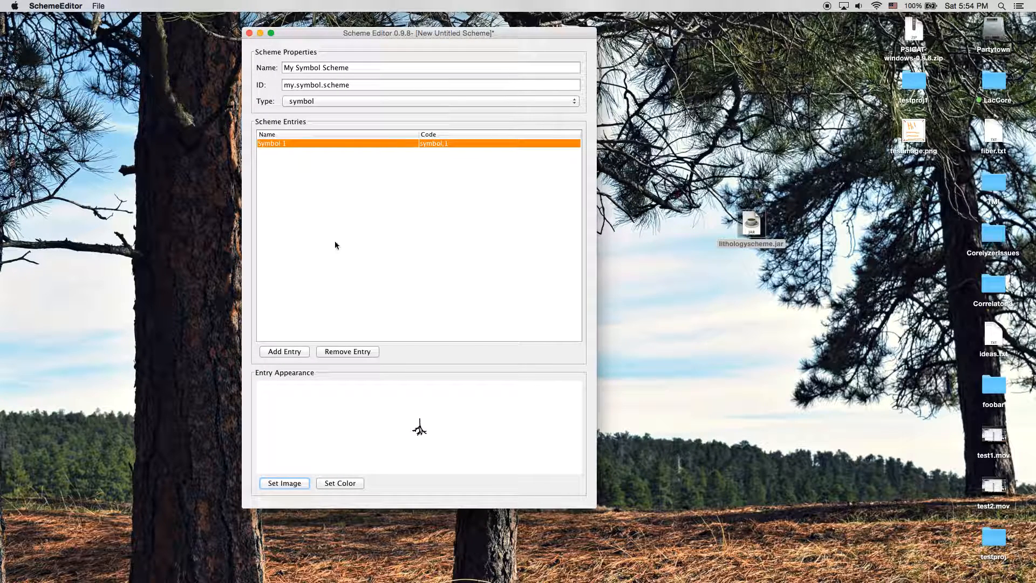
- Add an entry named Symbol 2 to the scheme and assign it the Concretion image
click(287, 351)
text(Symbol 2)
key(Return)
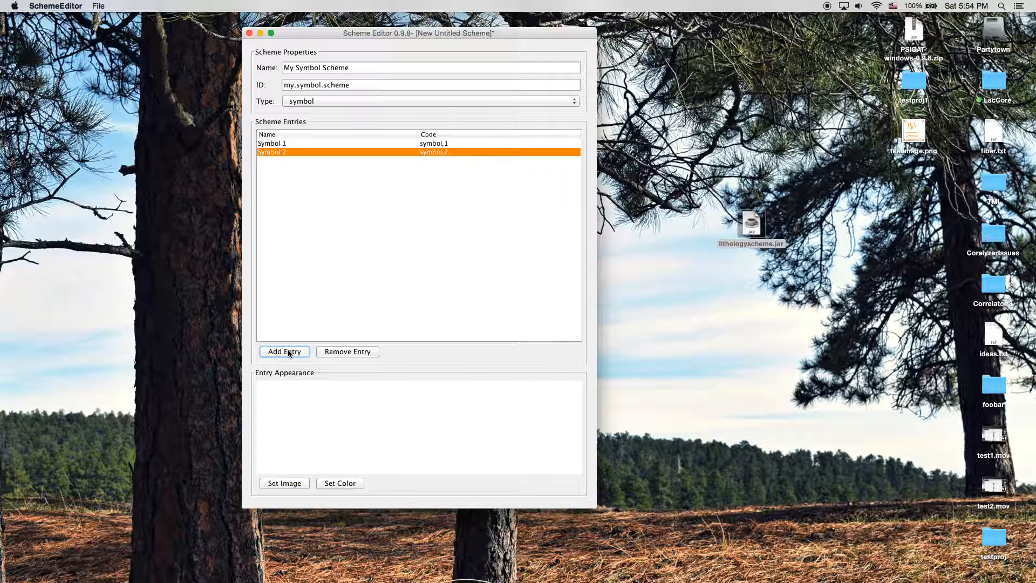
click(302, 482)
scroll(367, 284, down, 1)
click(347, 309)
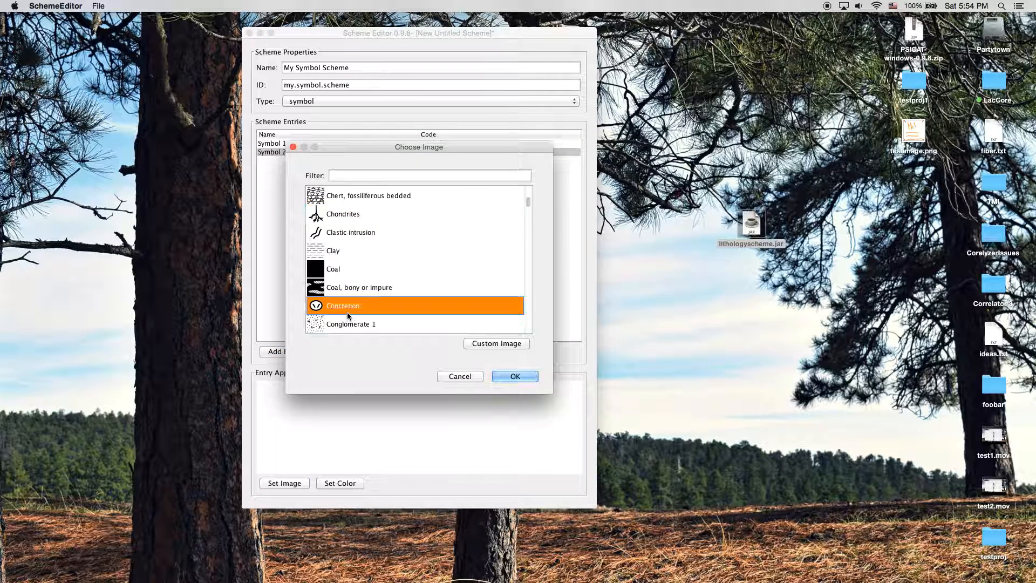
click(516, 376)
- Add an entry named Symbol 3 to the scheme and assign it the Conostichus image
click(285, 351)
text(Symbol 3)
key(Return)
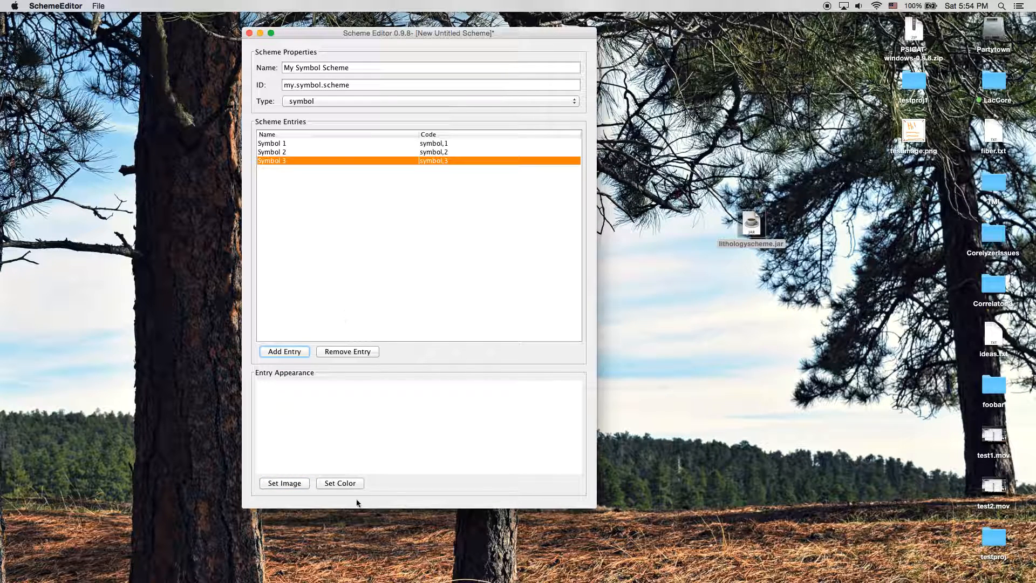
click(287, 484)
scroll(362, 283, down, 5)
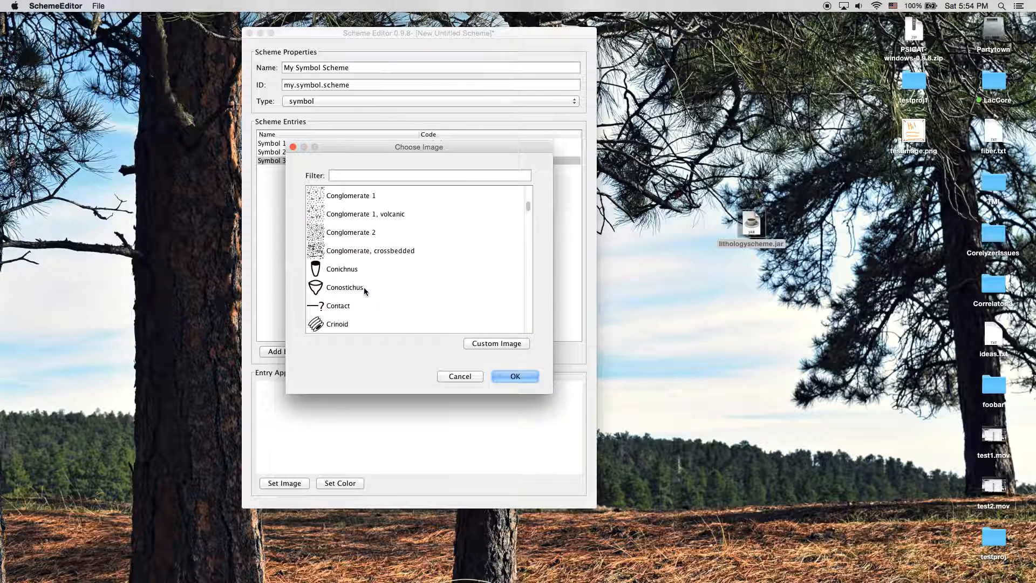
click(359, 270)
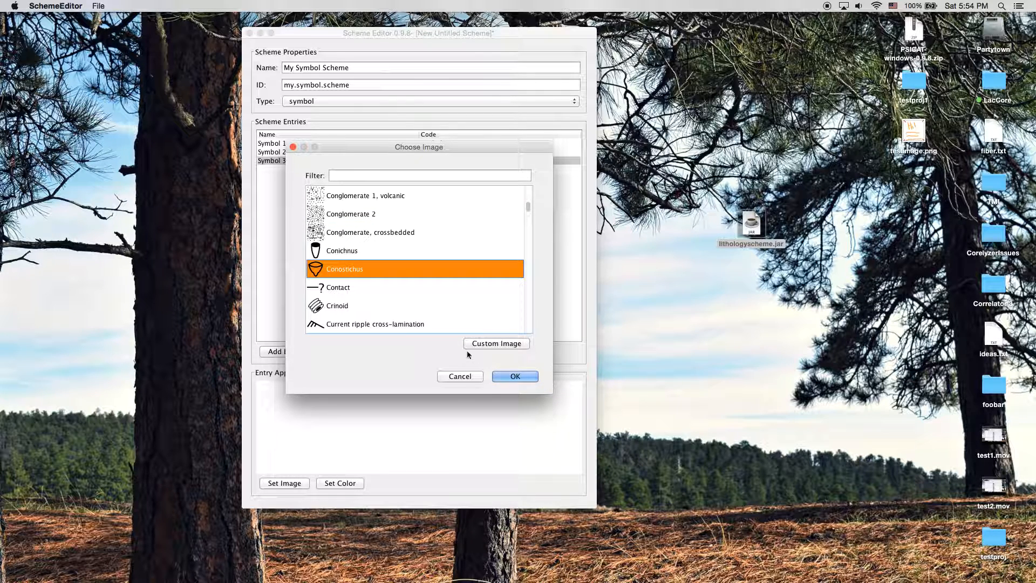
click(519, 377)
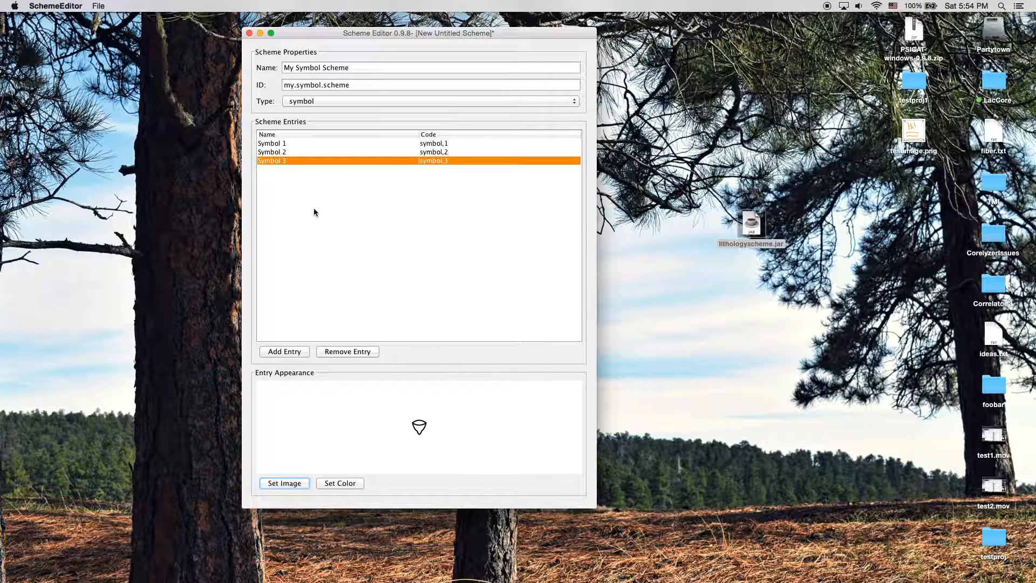
- Review the images of the scheme entries and save the scheme to the Desktop as symbolscheme
mouse_move(439, 33)
mouse_down()
mouse_move(459, 28)
mouse_move(434, 30)
mouse_up()
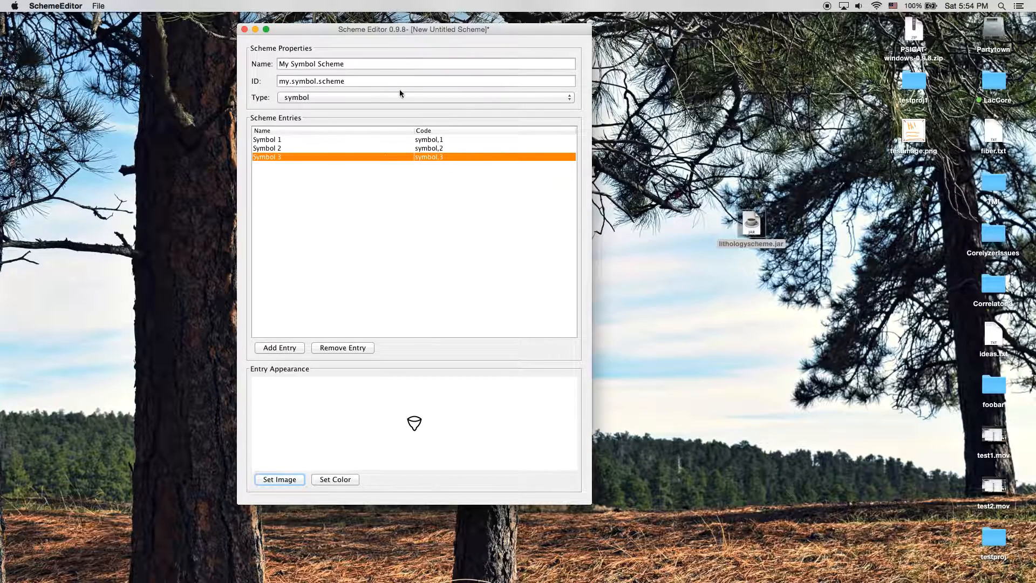
click(291, 147)
key(Up)
key(Down)
click(287, 158)
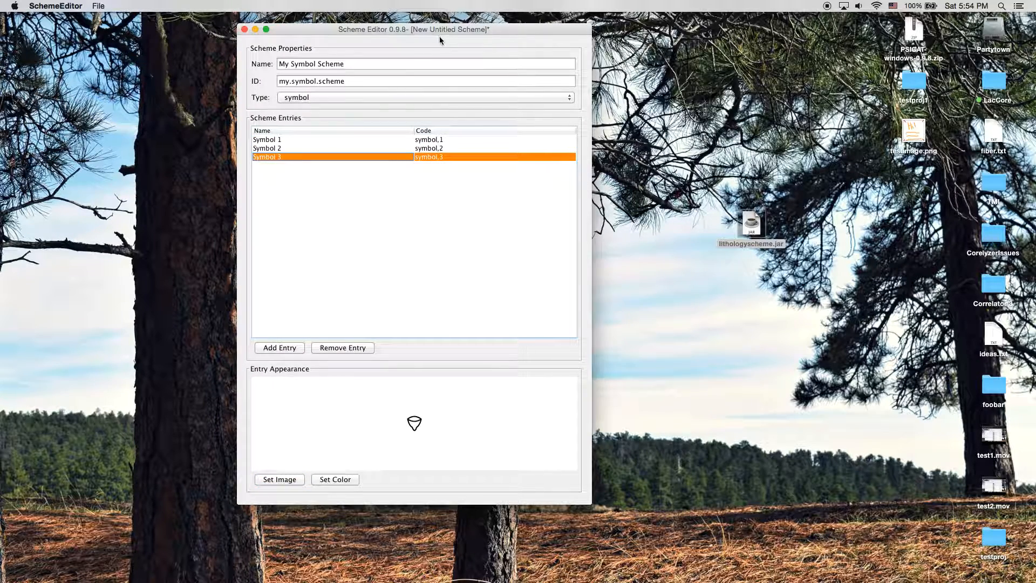
drag(439, 37, 439, 32)
click(103, 6)
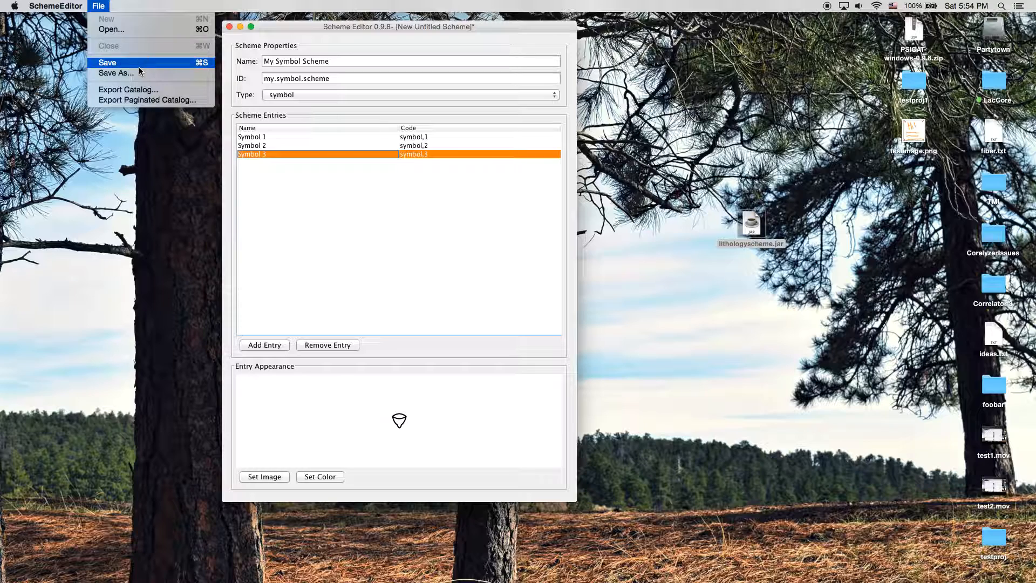
click(135, 63)
text(symbolscheme)
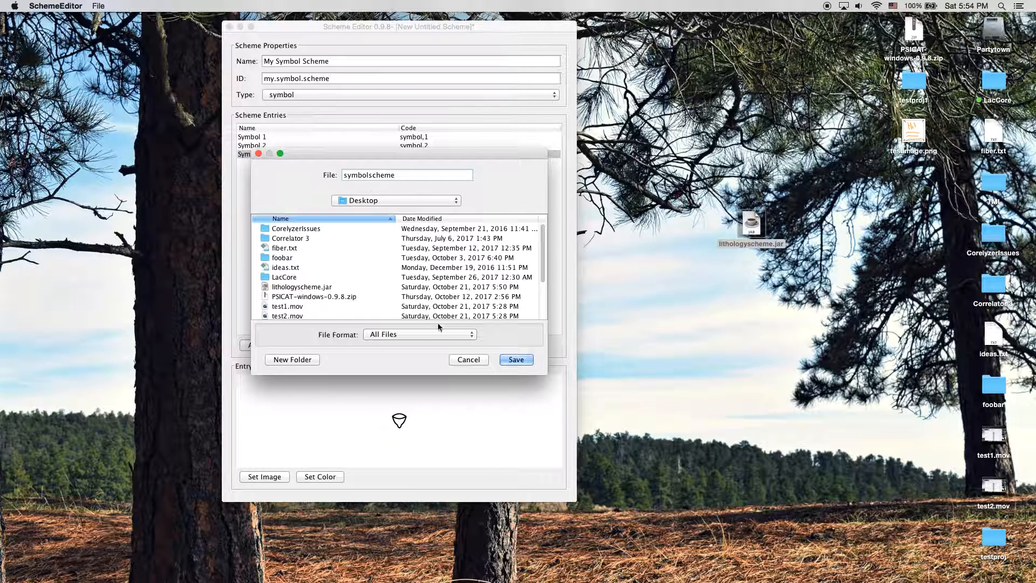
click(515, 360)
- Move the symbolscheme.jar file on the desktop next to lithologyscheme.jar
click(448, 288)
drag(913, 183, 665, 237)
click(691, 273)
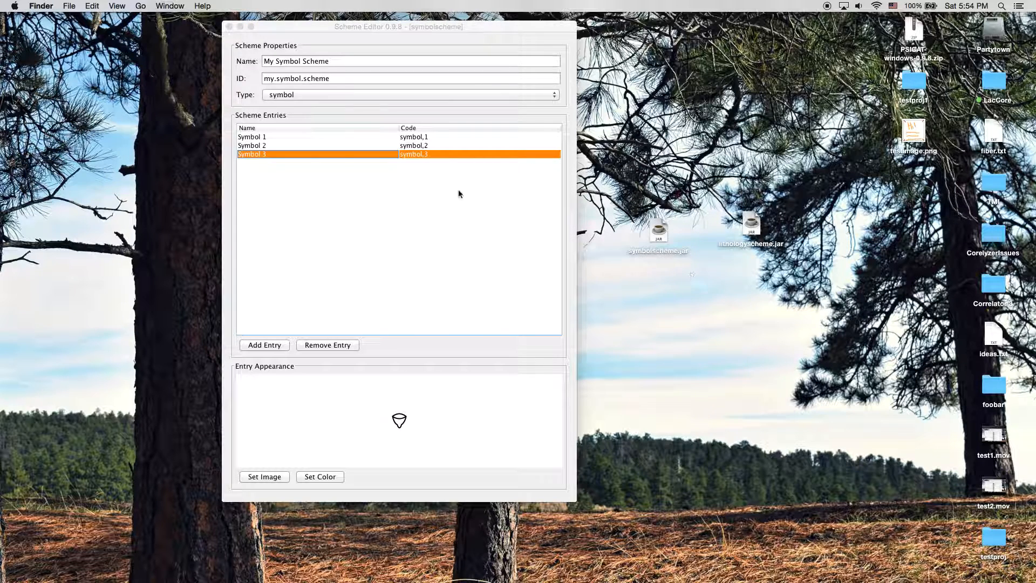
- Switch to PSICAT and close section1
click(271, 23)
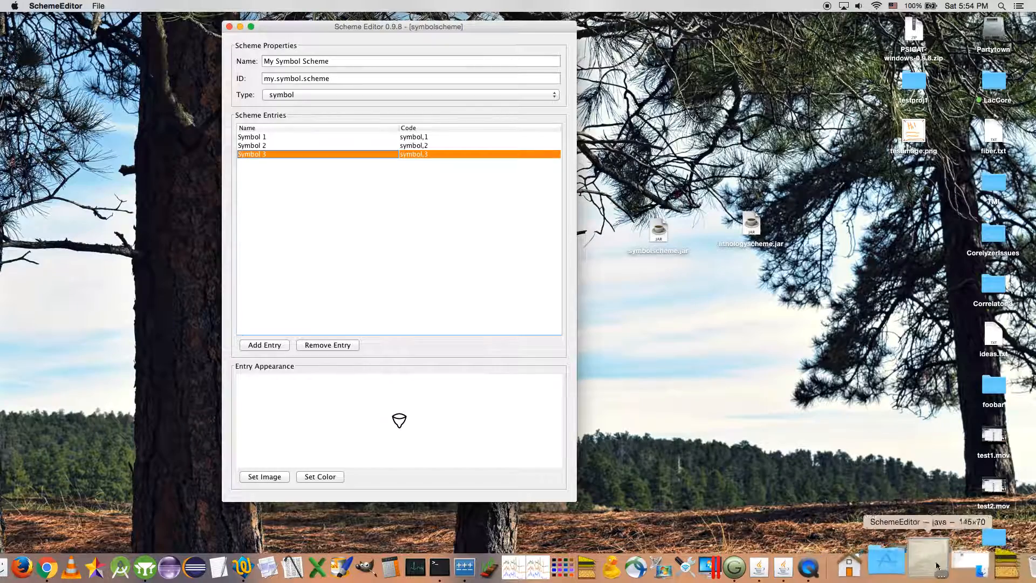
click(977, 568)
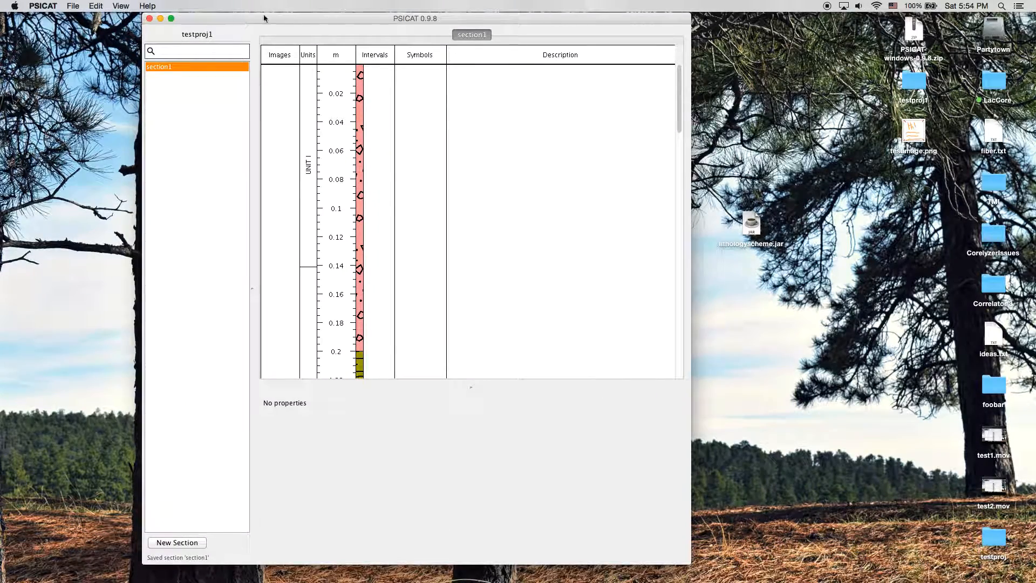
drag(281, 17, 280, 18)
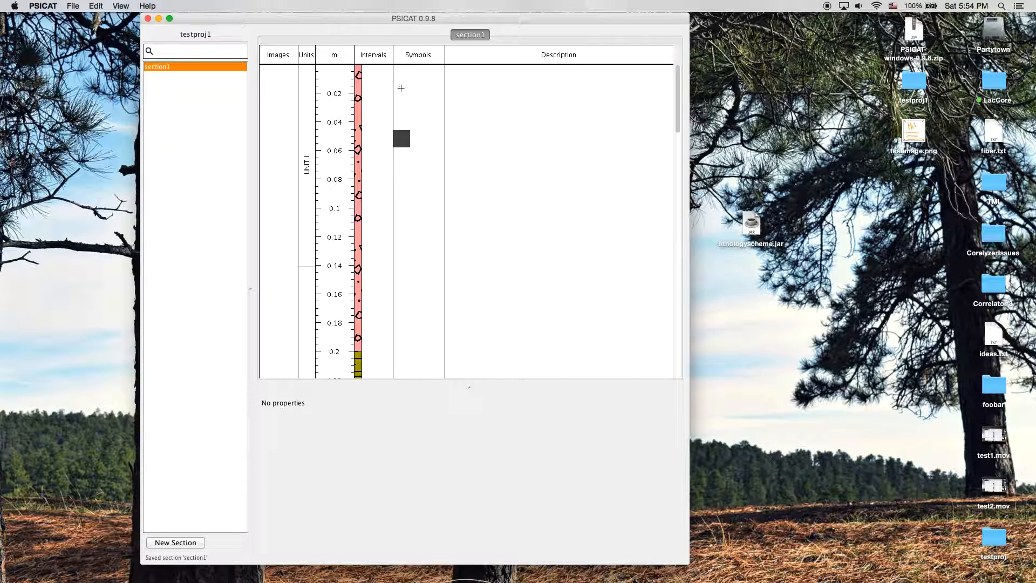
click(96, 6)
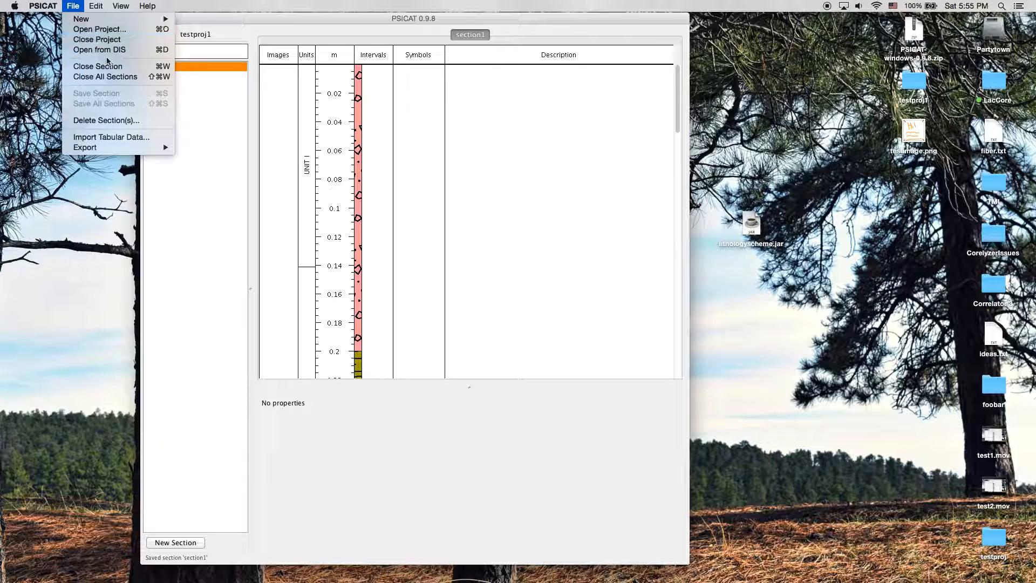
click(112, 69)
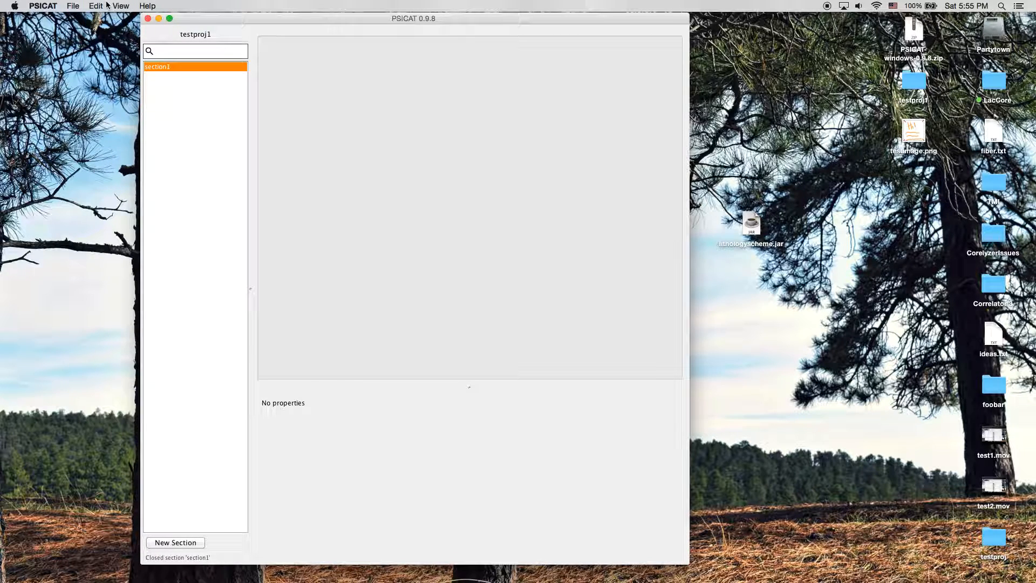
drag(240, 14, 228, 16)
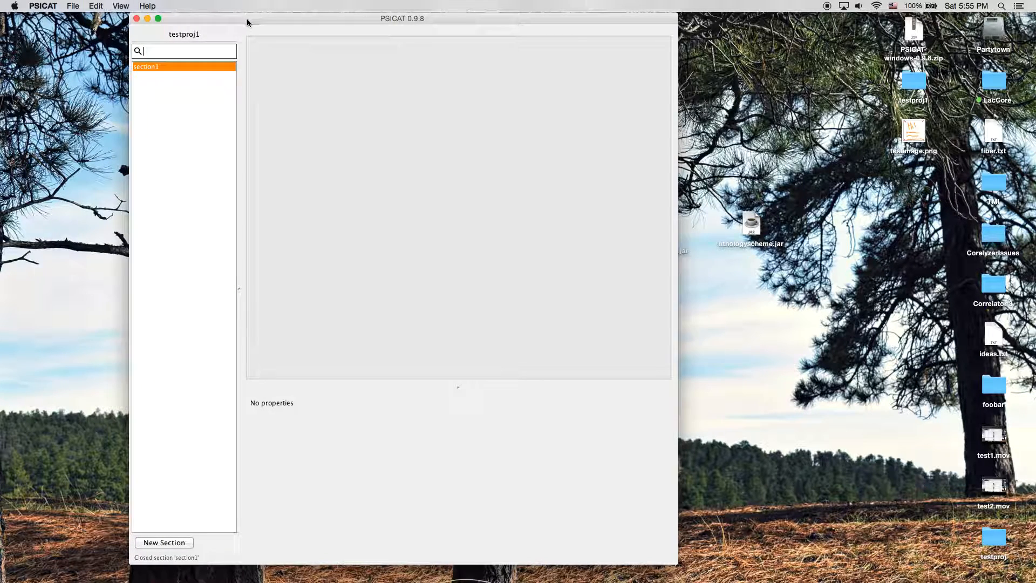
- Add symbolscheme.jar to the schemes of project testproj1 and reopen section1
click(96, 6)
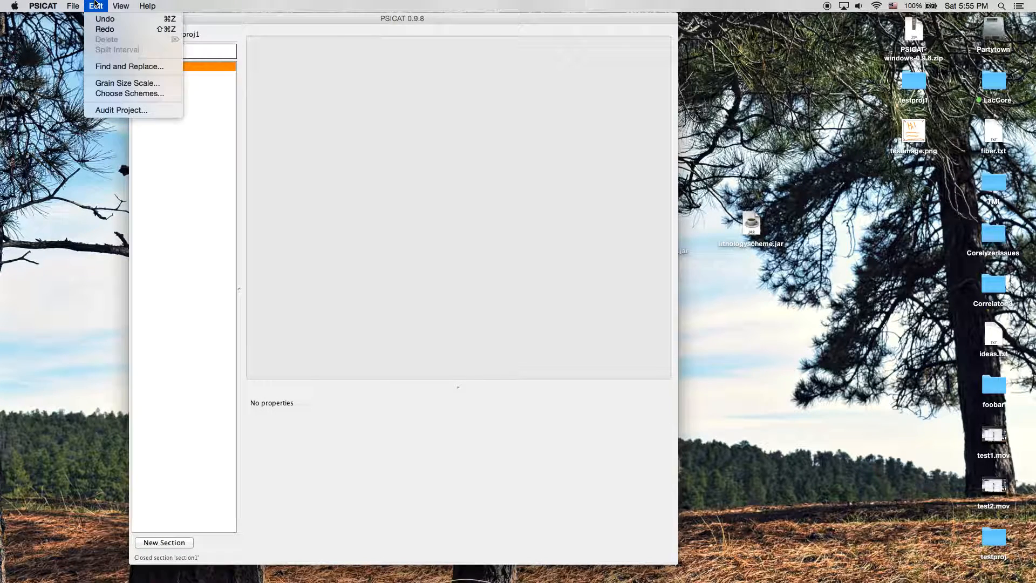
click(132, 94)
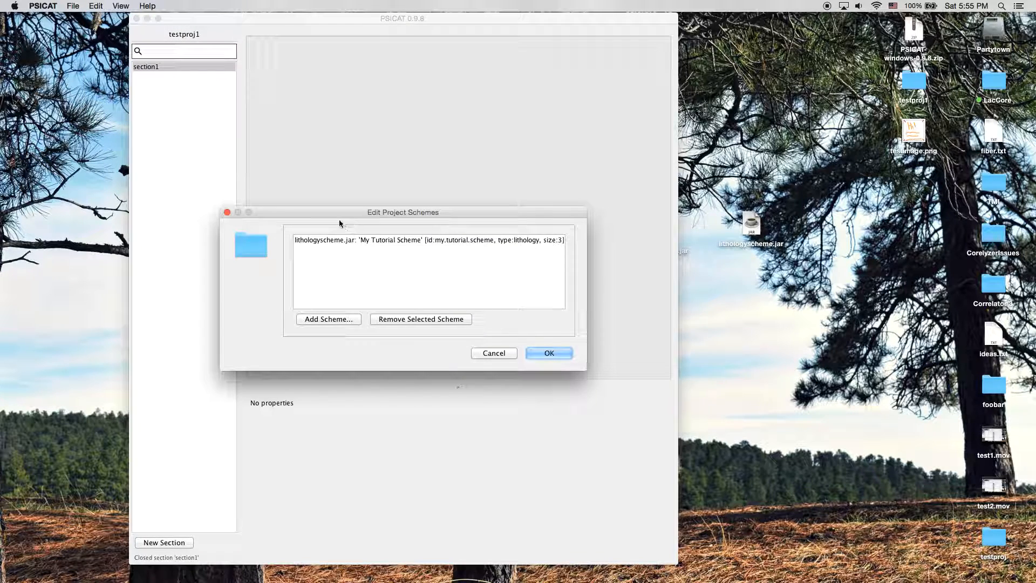
mouse_move(336, 211)
mouse_down()
mouse_move(293, 197)
mouse_move(344, 212)
mouse_up()
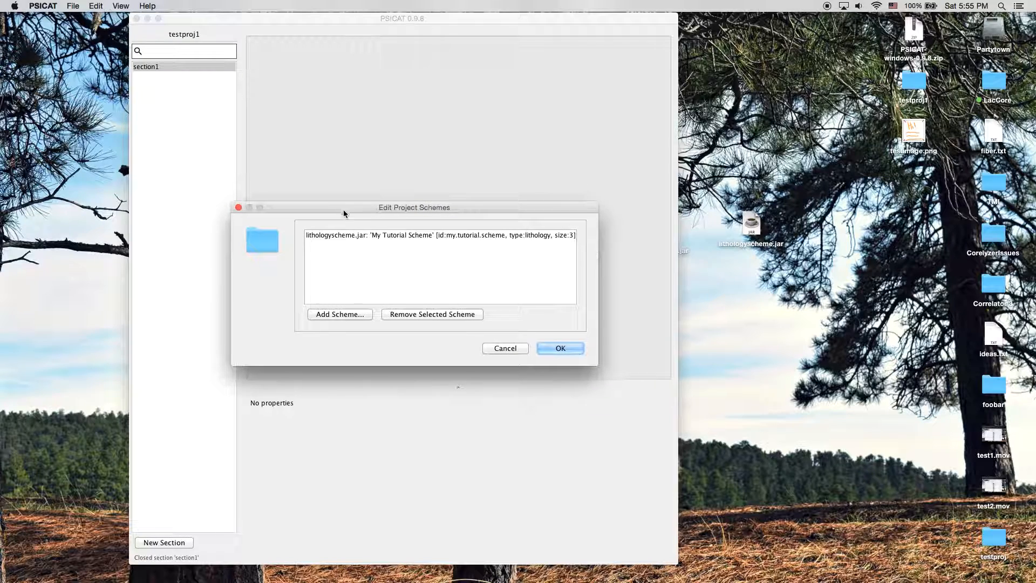
click(344, 314)
double_click(303, 304)
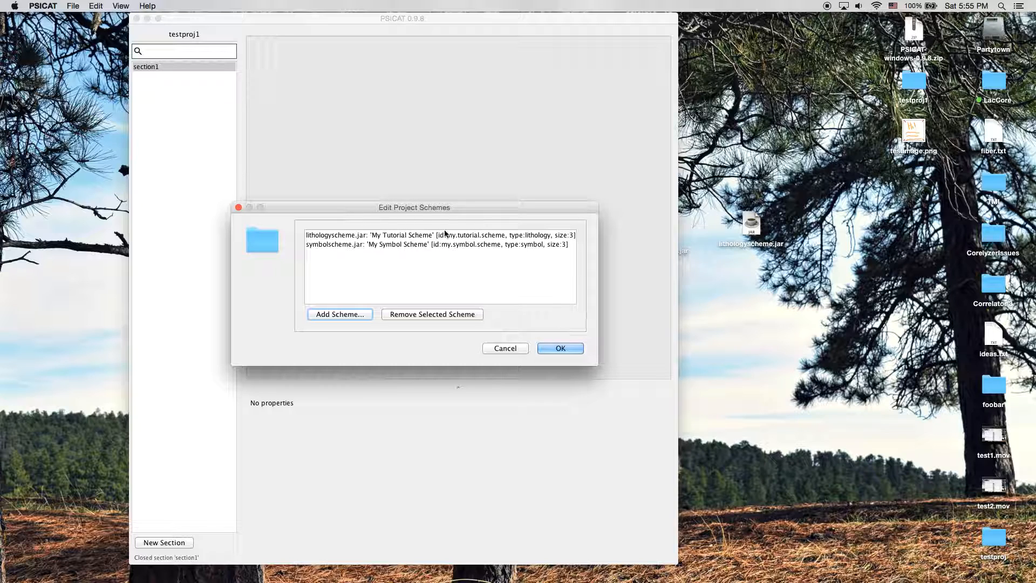
click(461, 236)
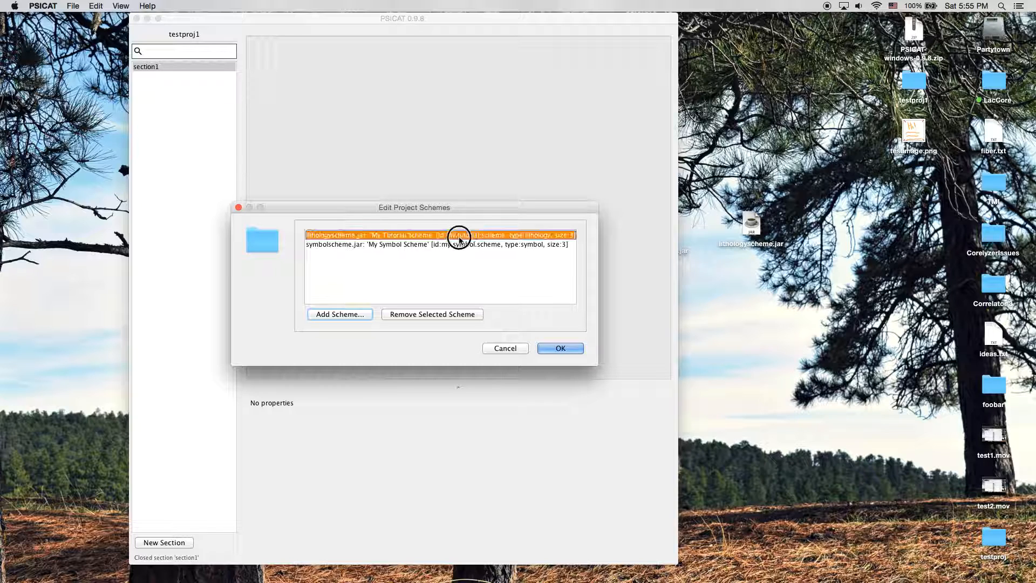
click(560, 347)
double_click(146, 67)
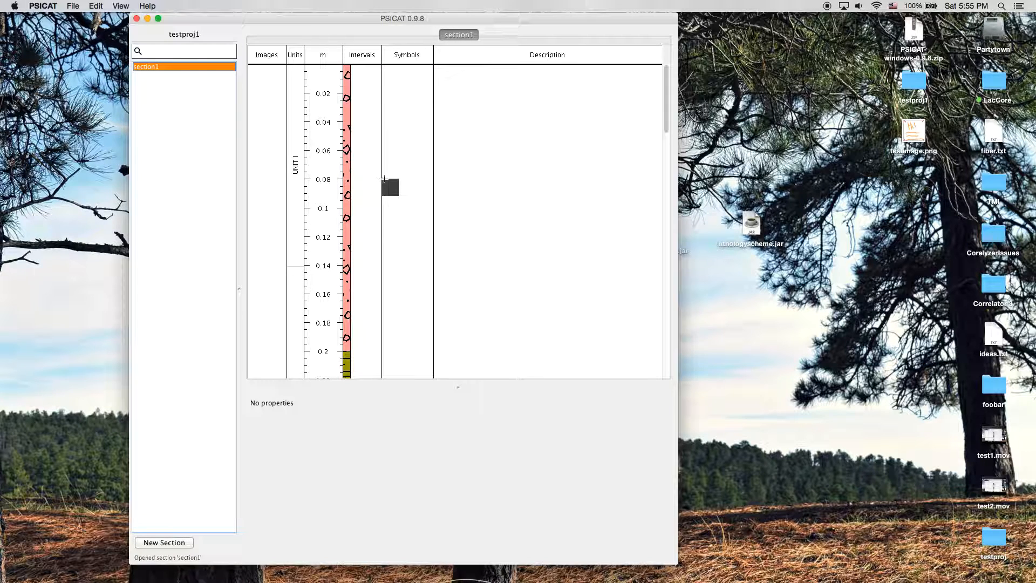
- Place a symbol at 0.08 m in the Symbols column, try Symbol 1 and Symbol 2 on it, and assign Symbol 3
click(383, 179)
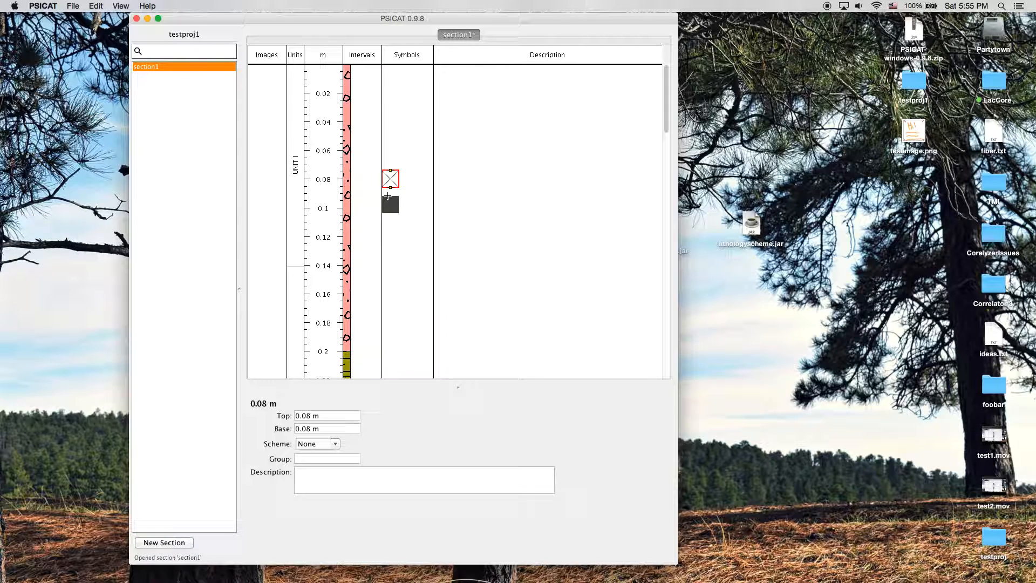
click(335, 445)
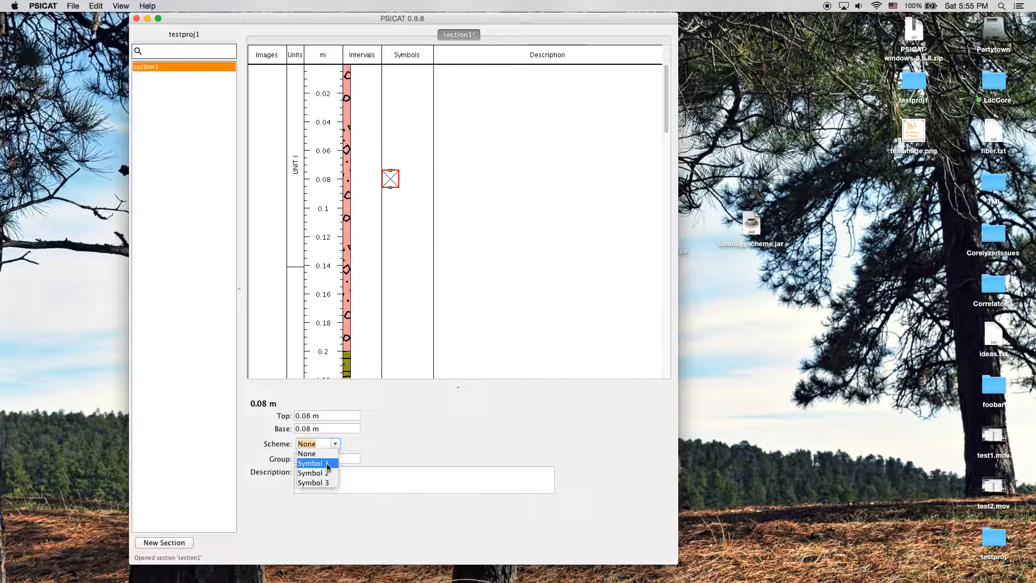
click(327, 464)
click(348, 443)
click(342, 472)
click(348, 444)
click(342, 482)
- Place a second symbol at about 0.116 m in the Symbols column and assign it Symbol 2
click(406, 231)
click(336, 443)
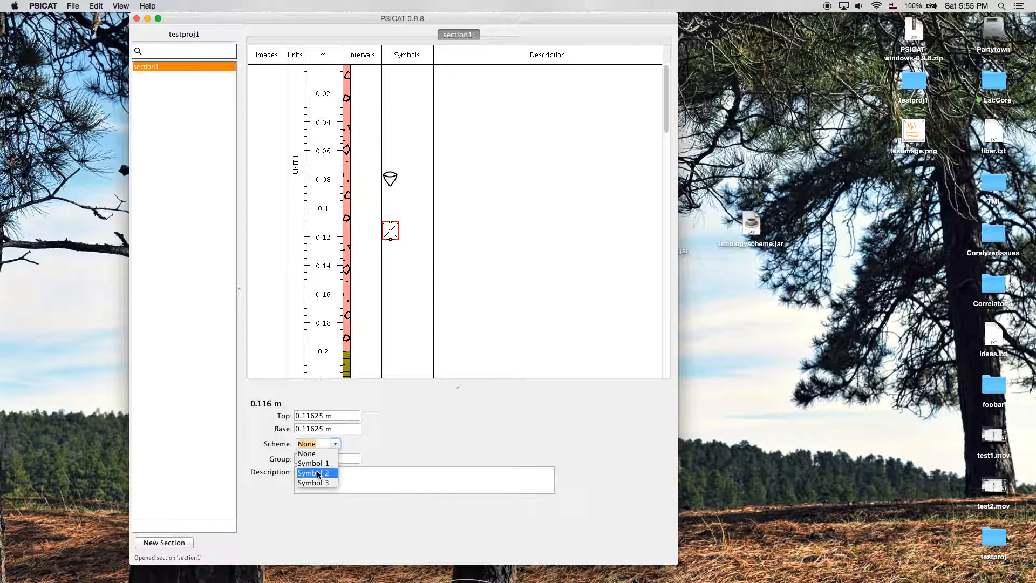
click(319, 473)
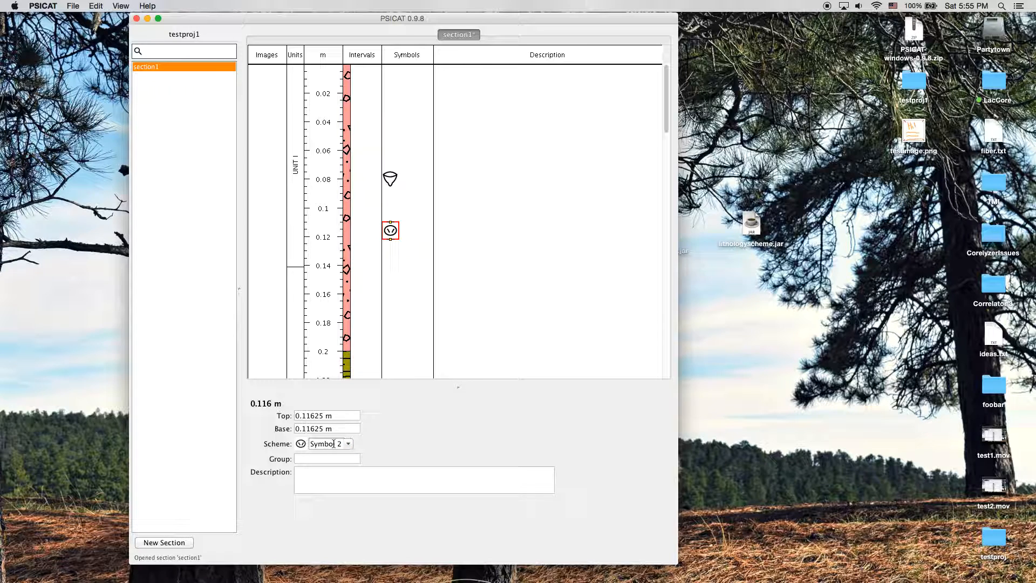
- Set the base of the Symbol 2 symbol to 0.2 m and delete the stray symbol placed at about 0.088 m
text(2)
key(Delete)
key(Delete)
key(Delete)
key(Delete)
key(Delete)
key(Tab)
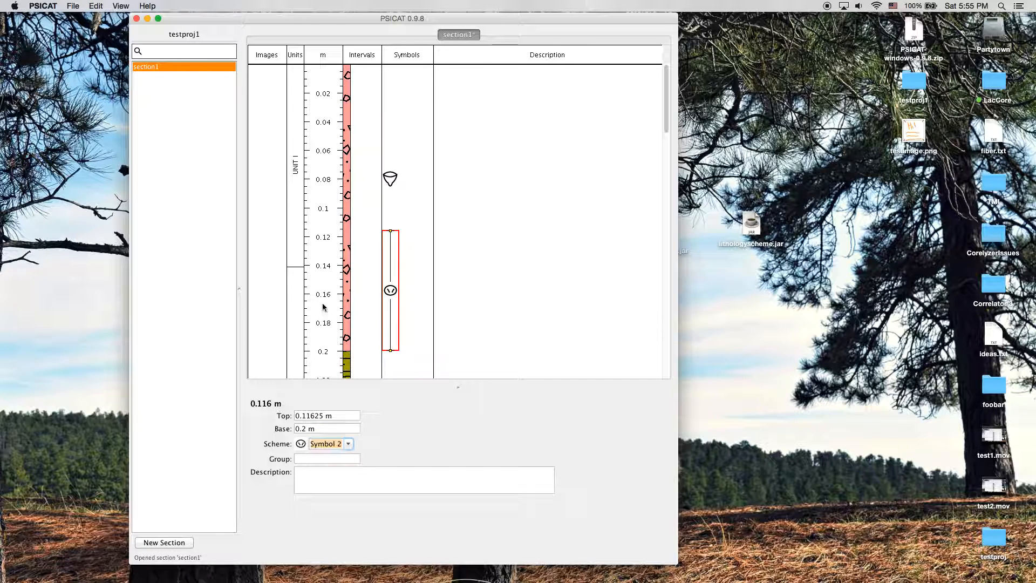
click(389, 190)
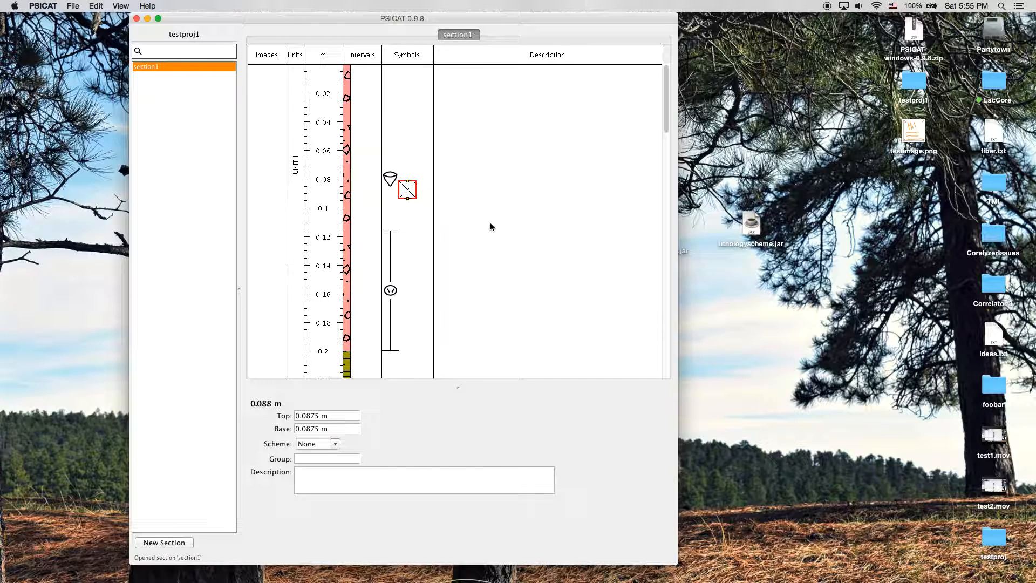
key(Delete)
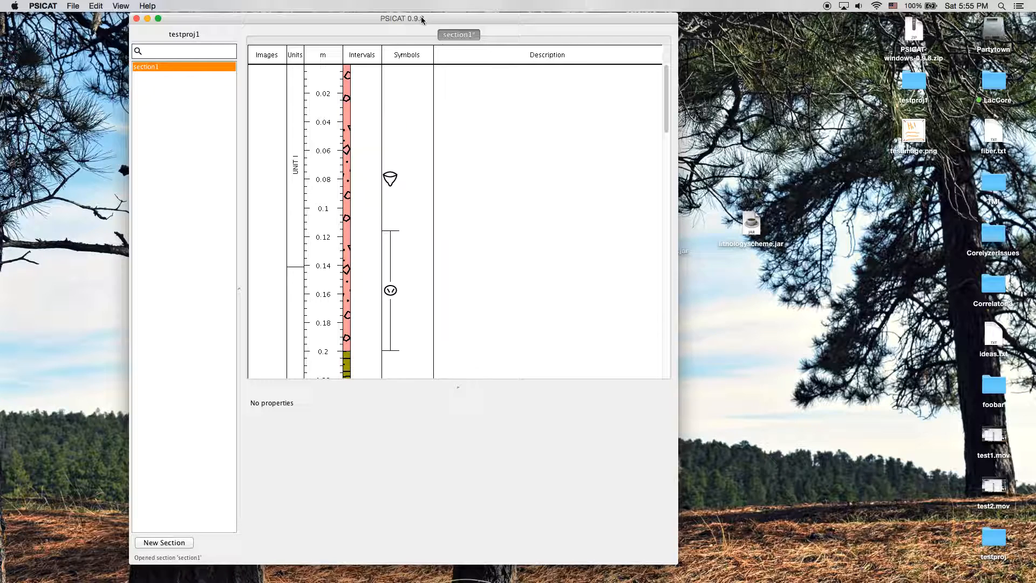
drag(417, 16, 412, 14)
drag(293, 19, 285, 19)
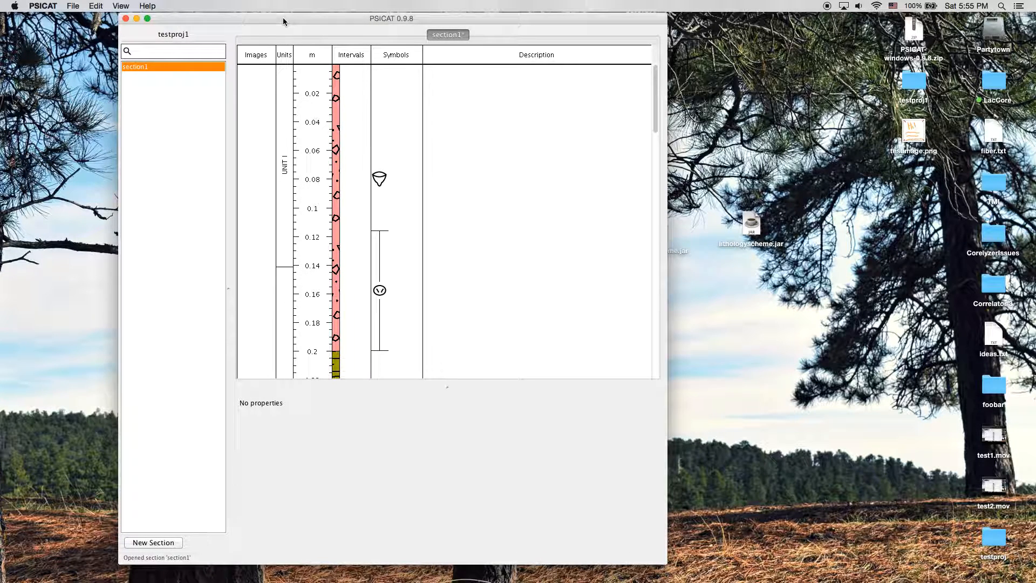
drag(286, 19, 301, 22)
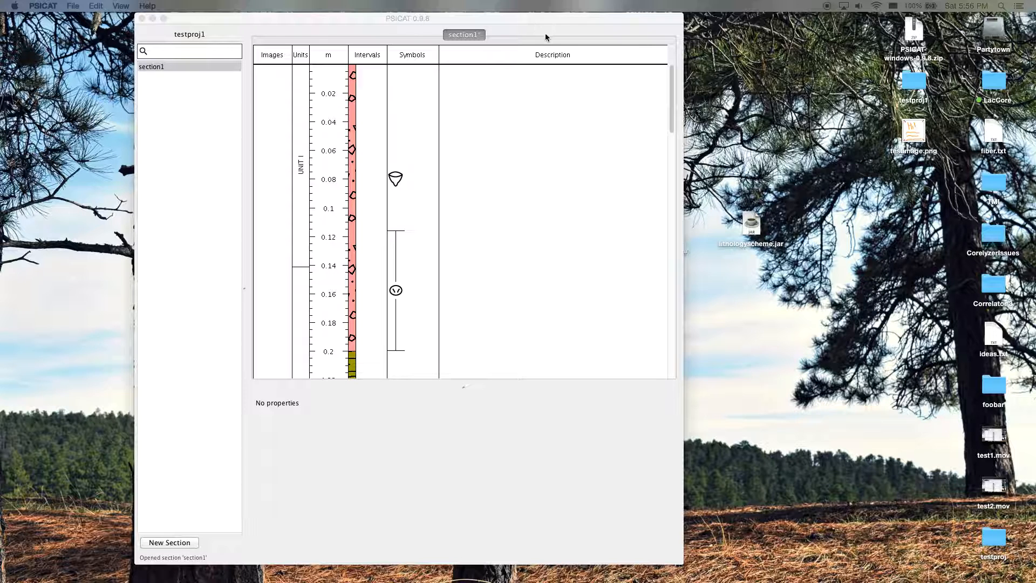
drag(551, 19, 540, 21)
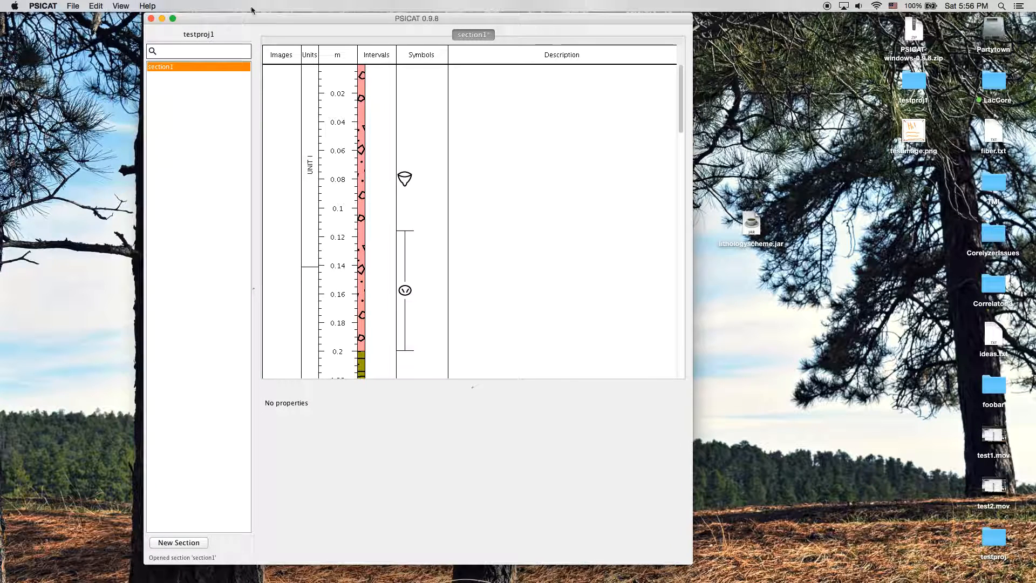
- Switch to the Scheme Editor and look at the image choices for Symbol 3, leaving without choosing another
key(super+Tab)
key(super+Tab)
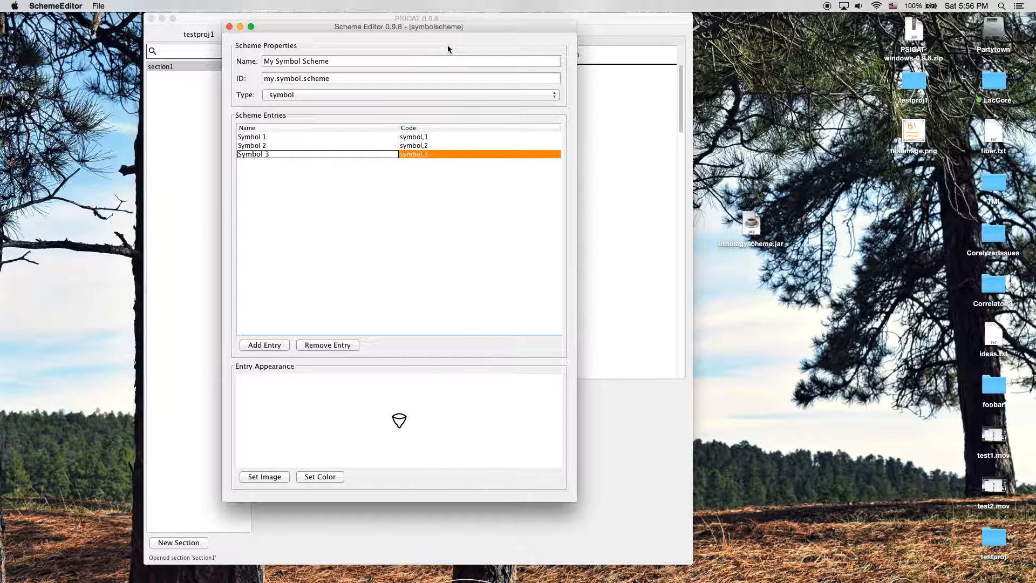
drag(447, 30, 475, 20)
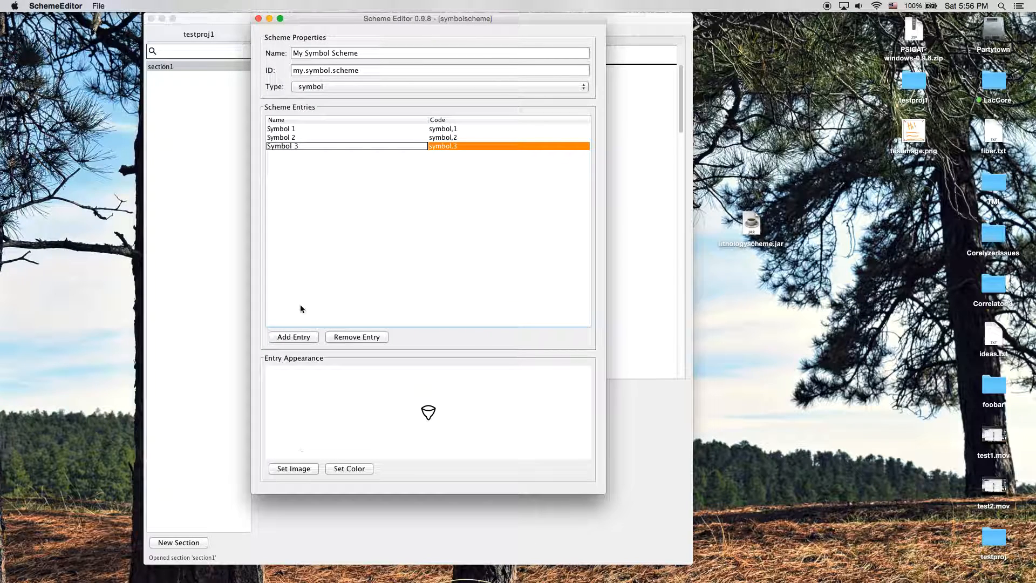
click(294, 469)
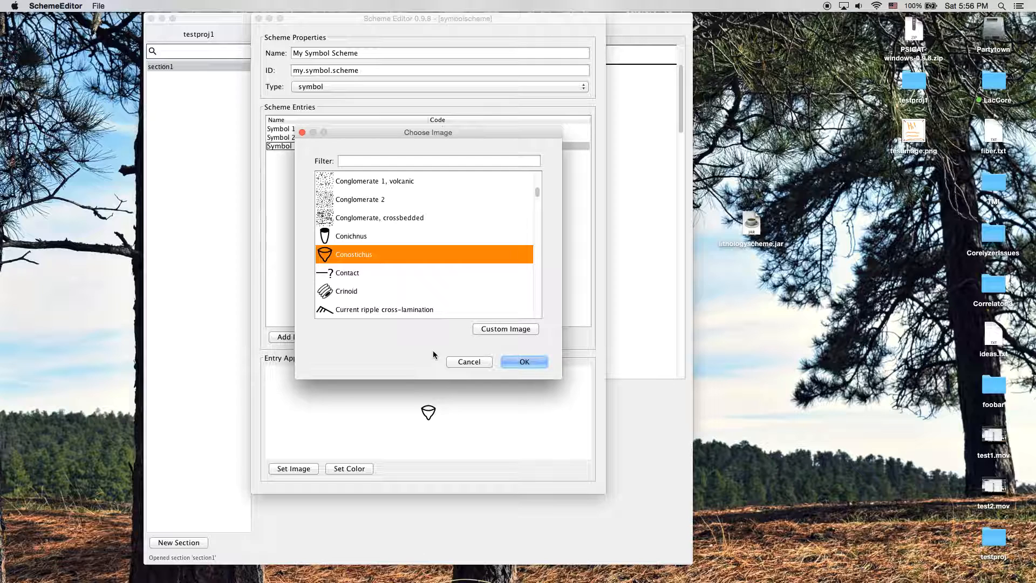
click(463, 360)
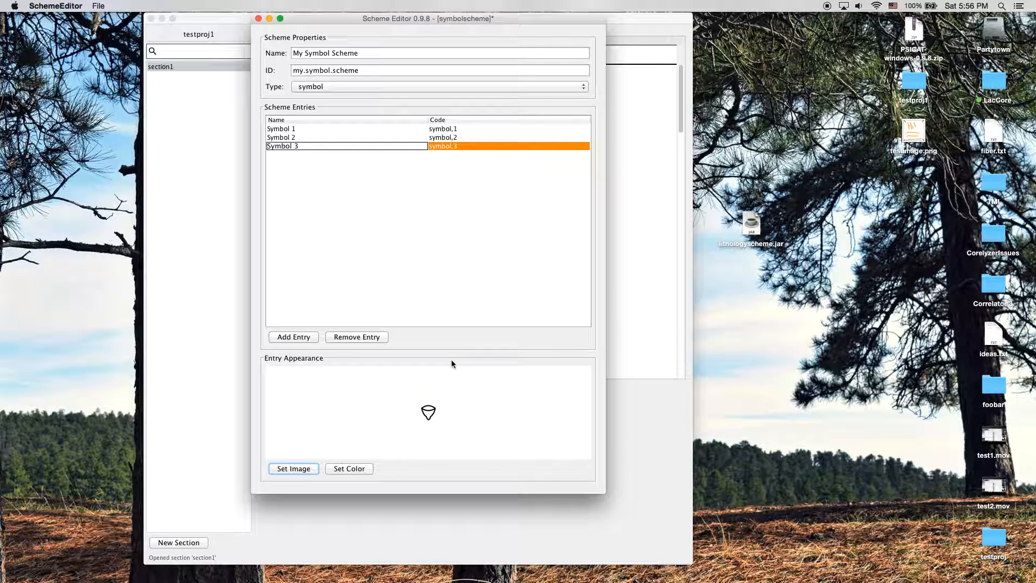